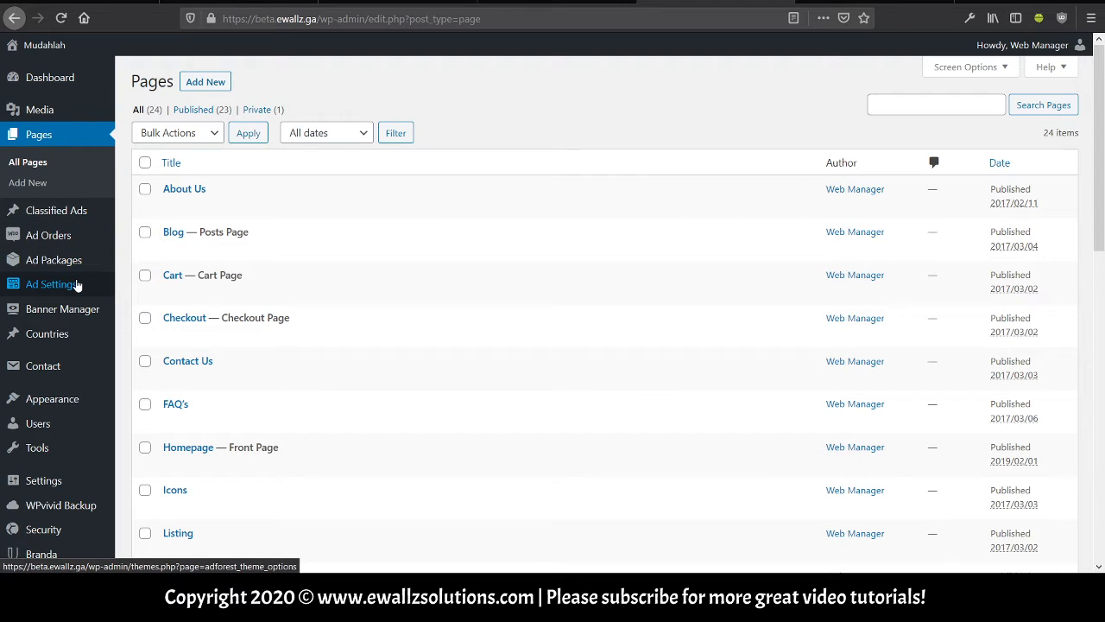
# Open AdForest Theme Options at Ads Post Settings, showing Posting Allowed for All Users and Free Ads on.
pyautogui.click(77, 286)
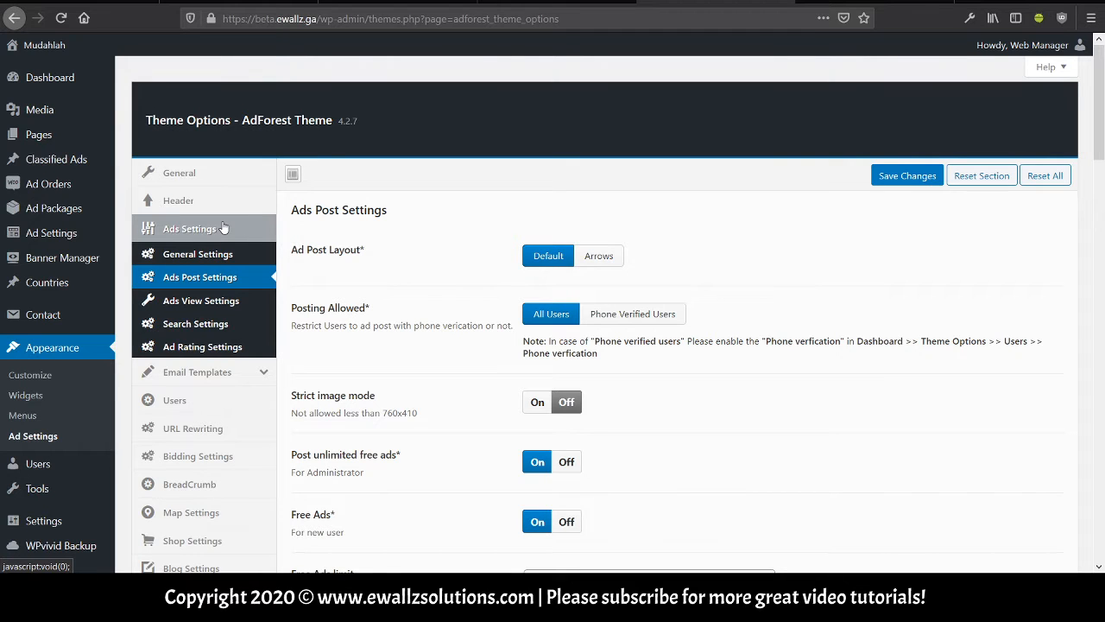
# Review the ads General Settings: Package order auto approval, Communications Mode Both, 5-second slider time.
pyautogui.click(246, 254)
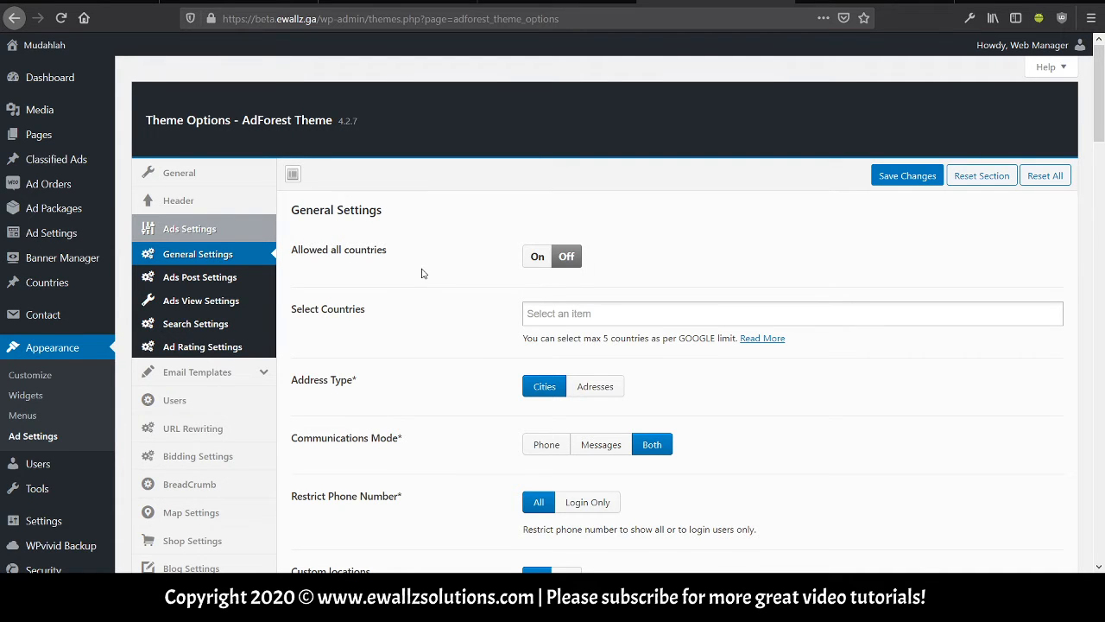
pyautogui.scroll(-3, 423, 273)
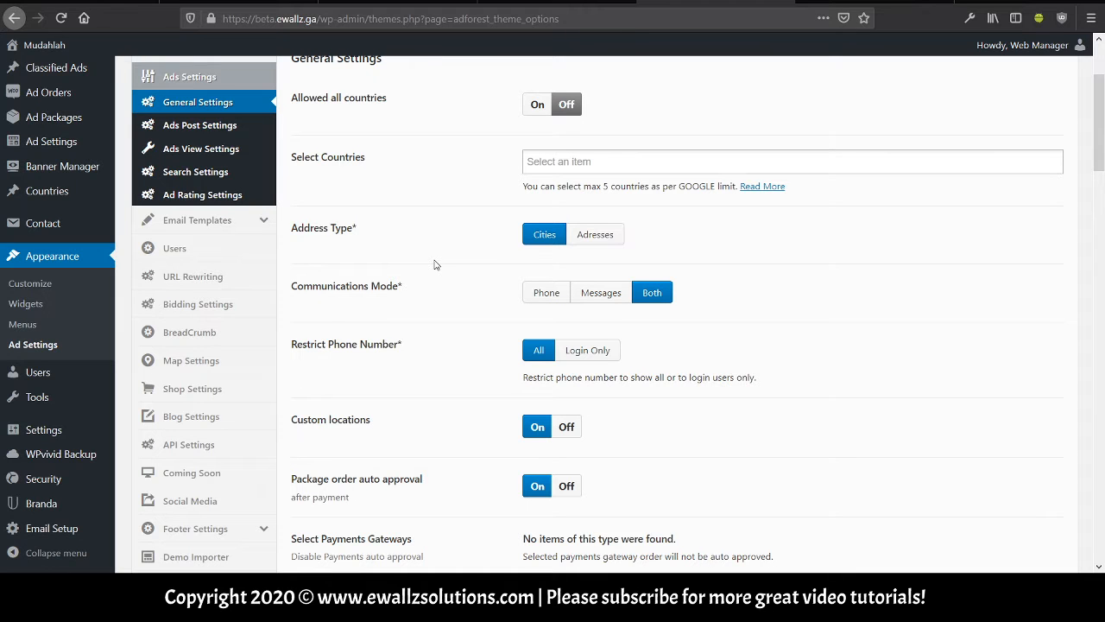
pyautogui.scroll(-1, 435, 265)
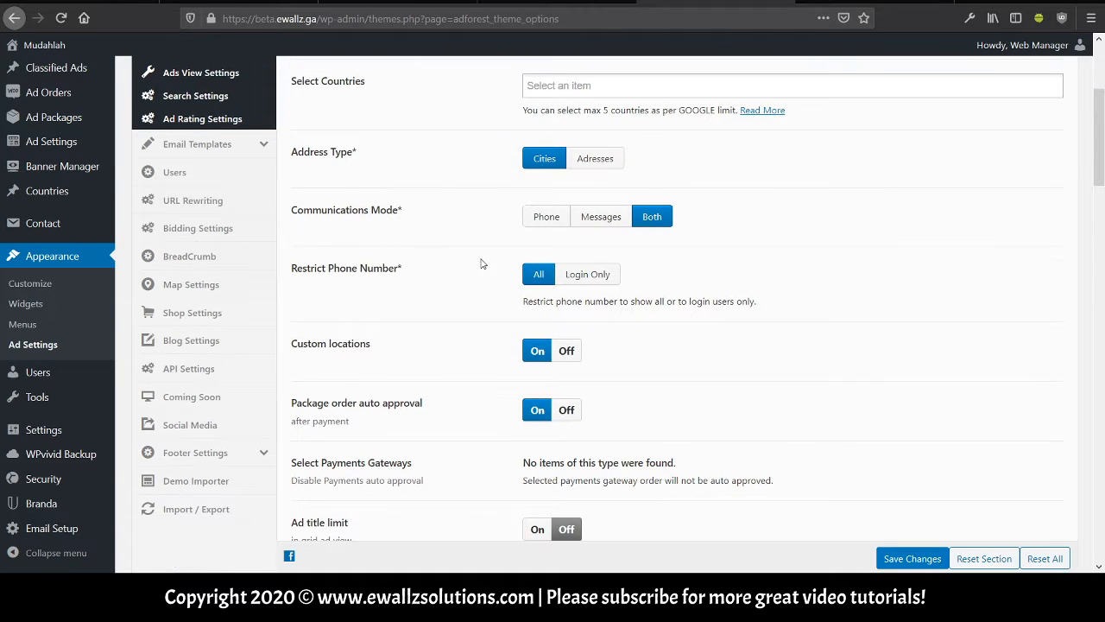
pyautogui.scroll(2, 485, 259)
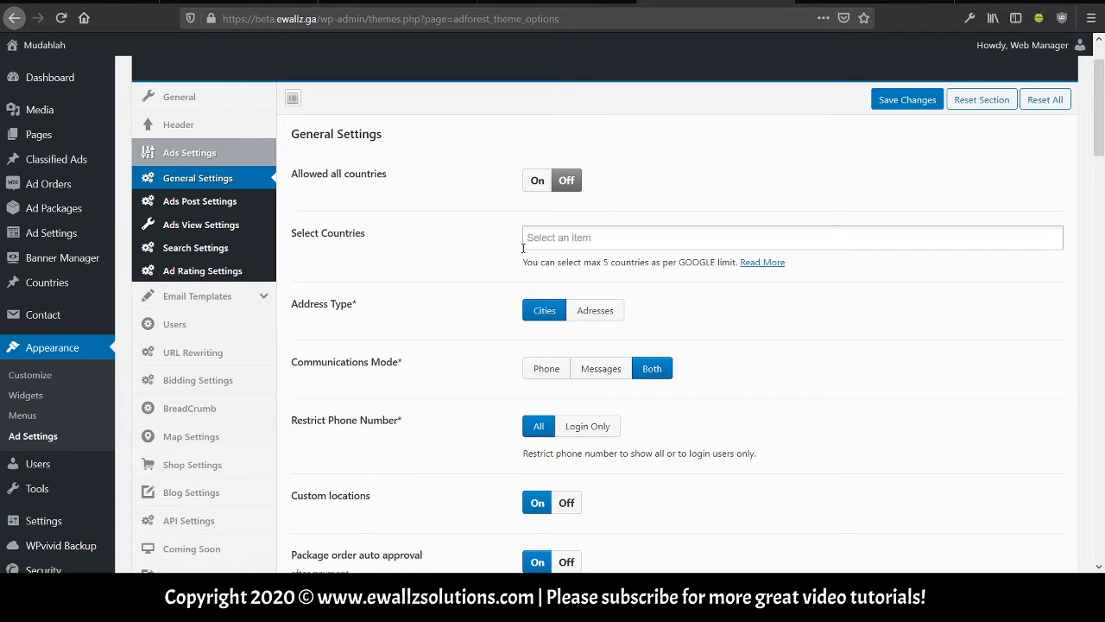
pyautogui.scroll(-2, 439, 268)
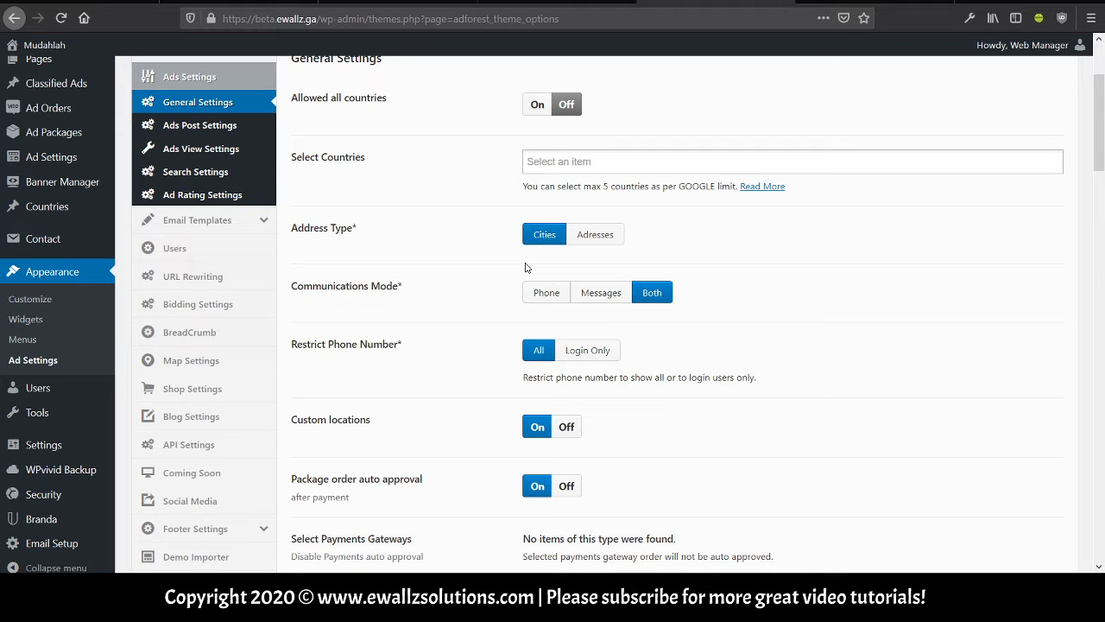
pyautogui.scroll(-1, 414, 302)
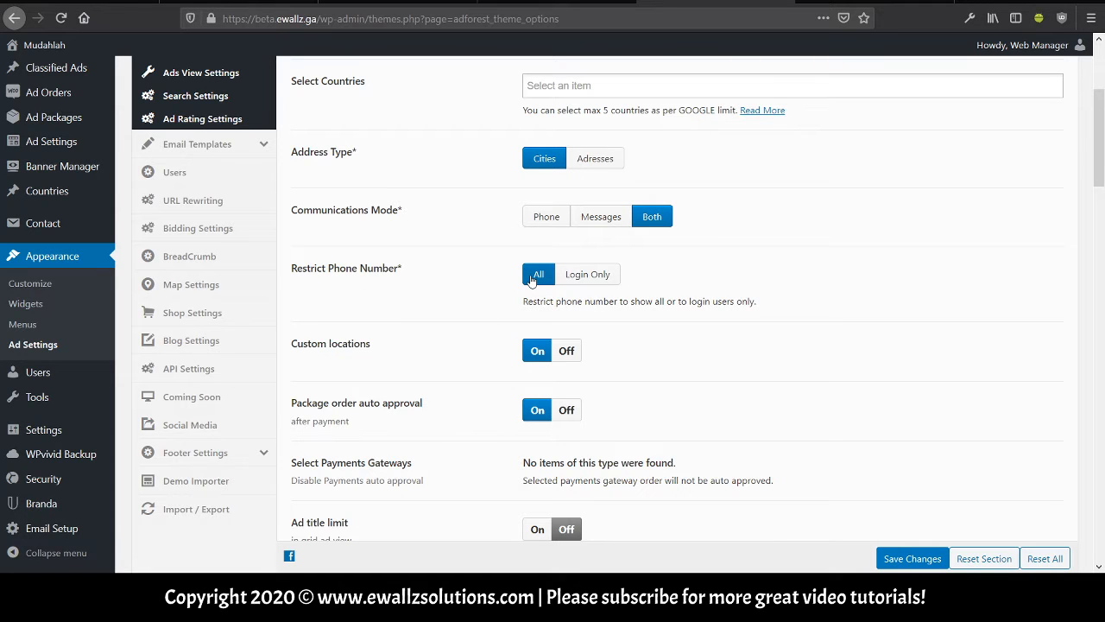
pyautogui.scroll(-2, 531, 280)
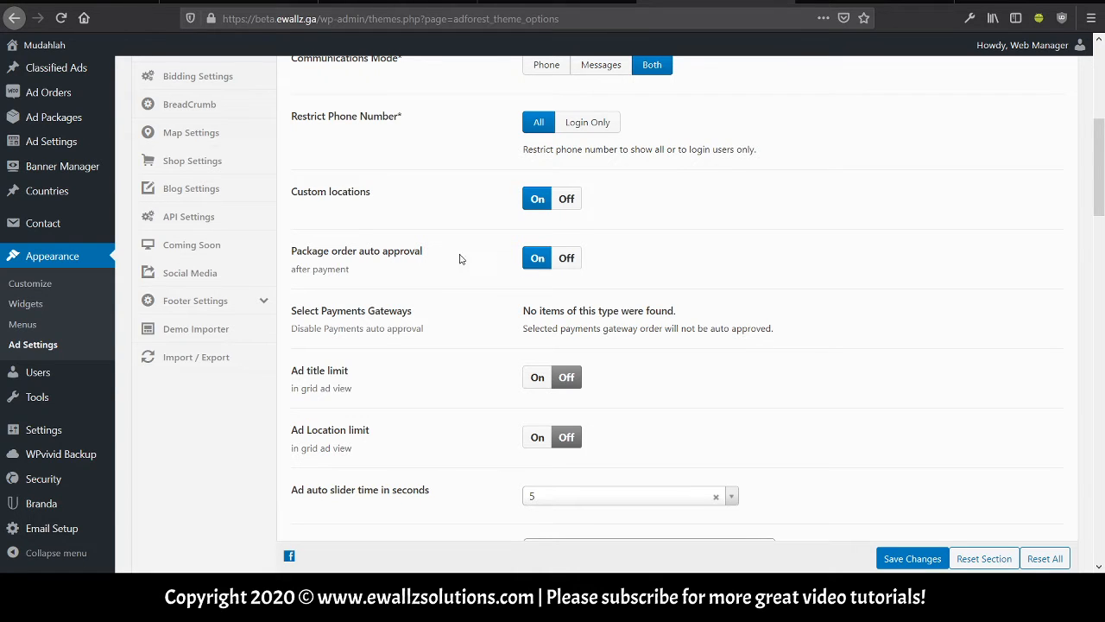
pyautogui.scroll(-2, 427, 313)
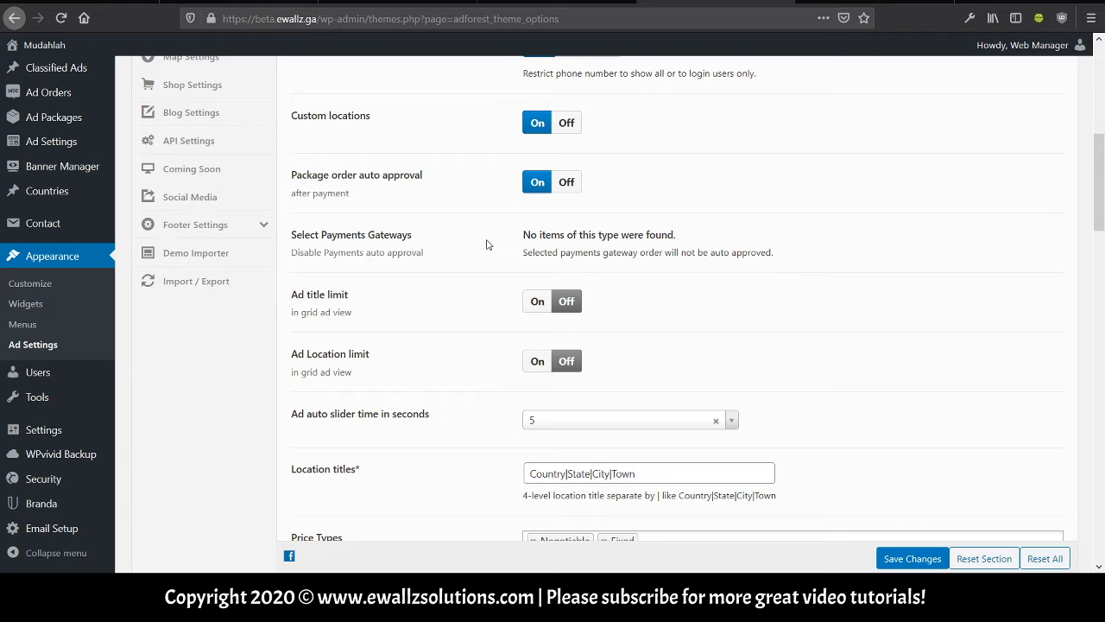
pyautogui.scroll(-2, 498, 244)
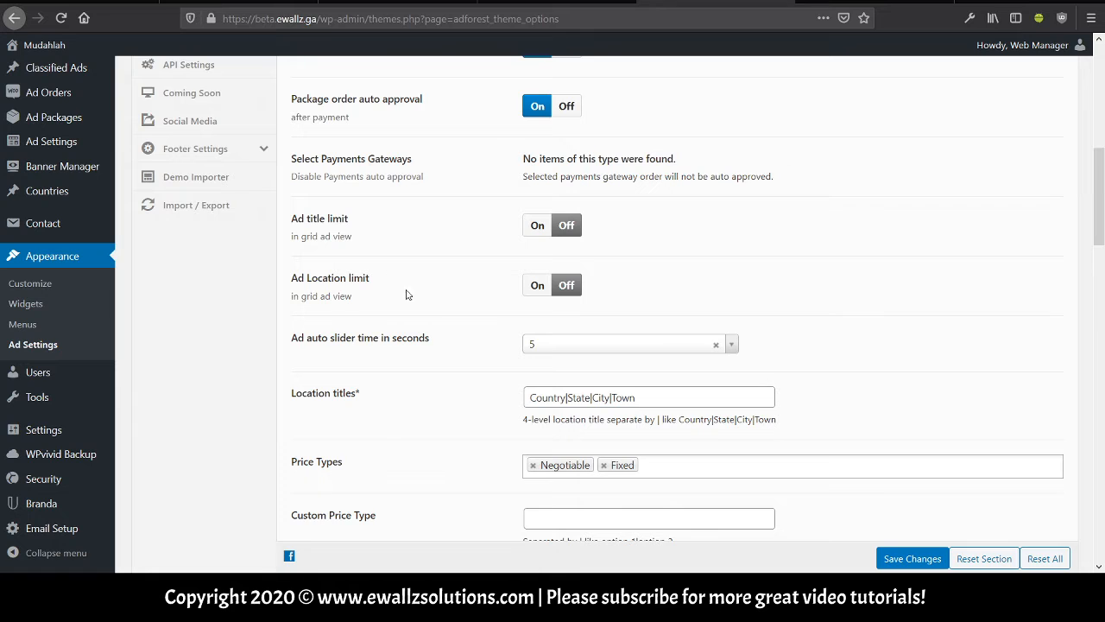
pyautogui.click(537, 286)
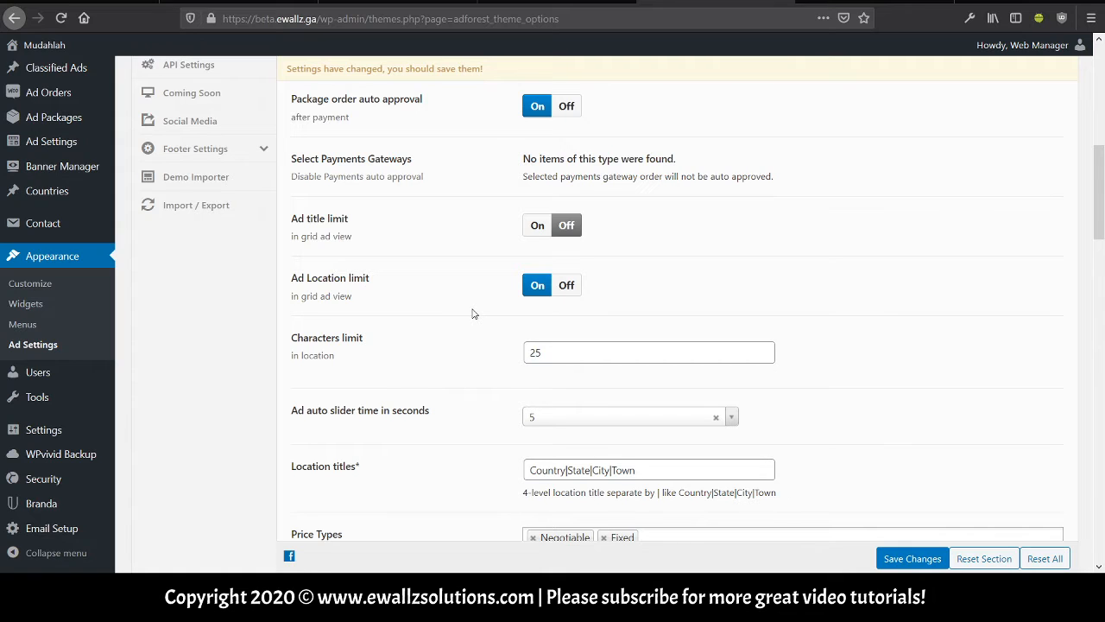
pyautogui.click(566, 286)
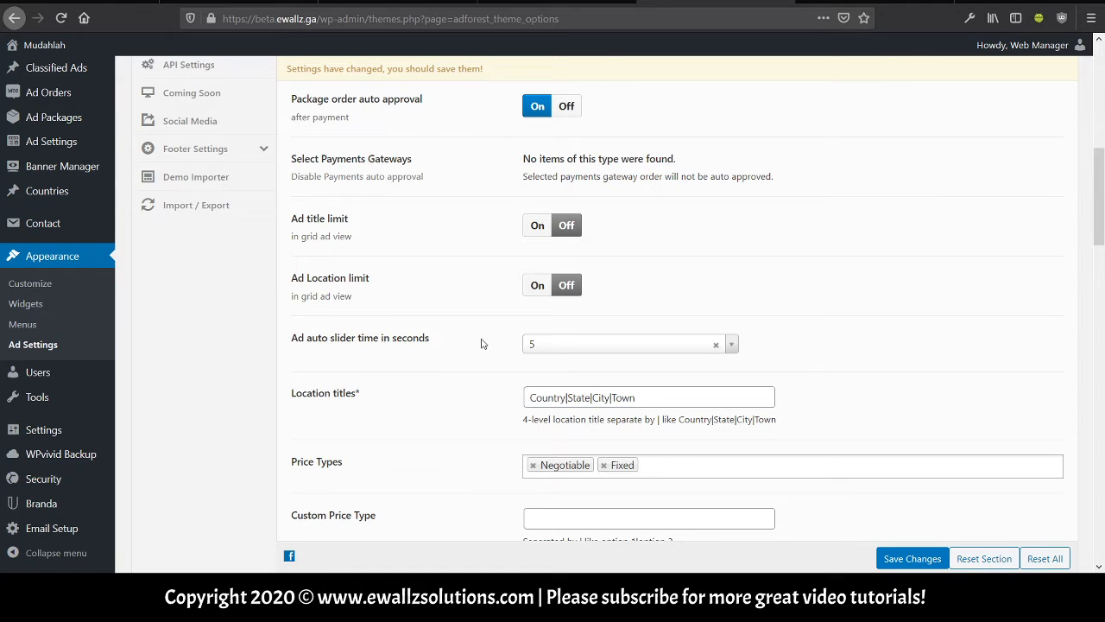
pyautogui.scroll(-2, 482, 344)
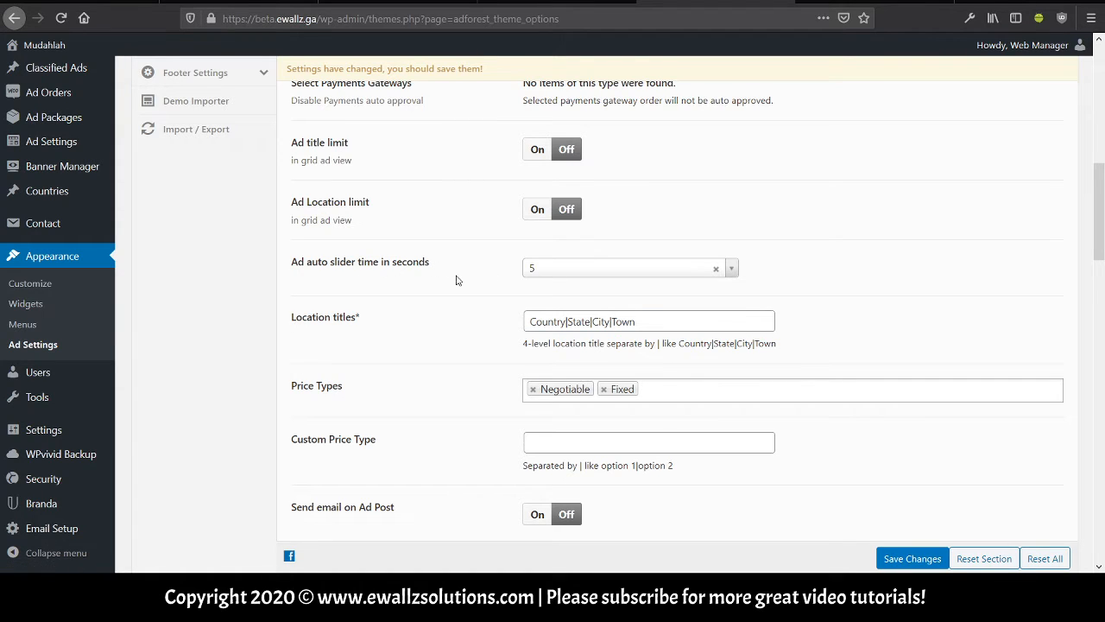
pyautogui.scroll(-2, 445, 312)
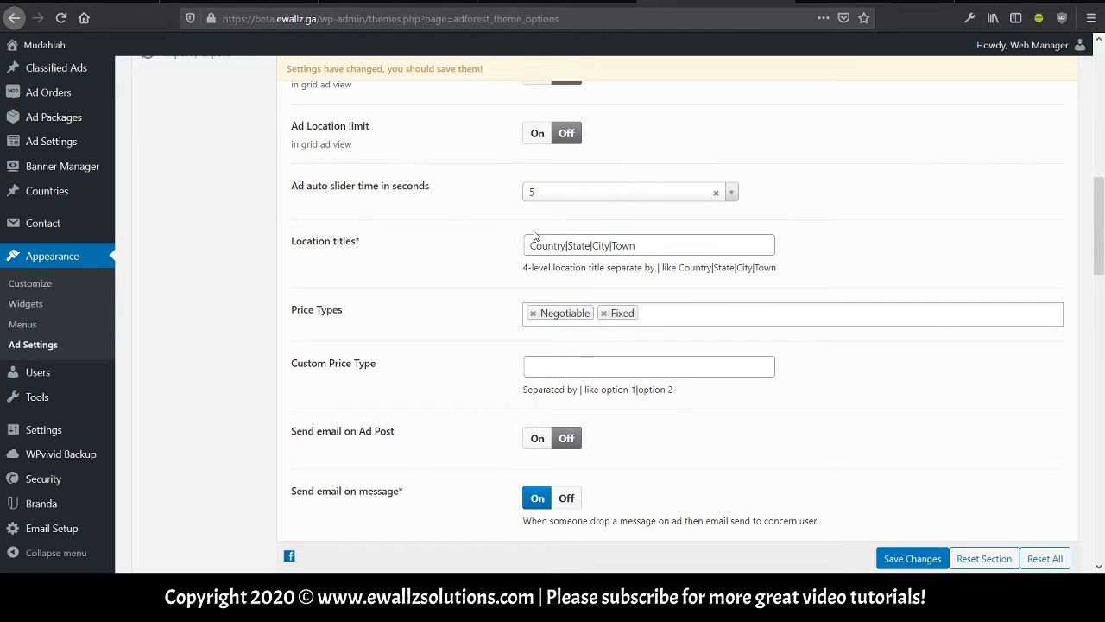
pyautogui.scroll(-2, 444, 296)
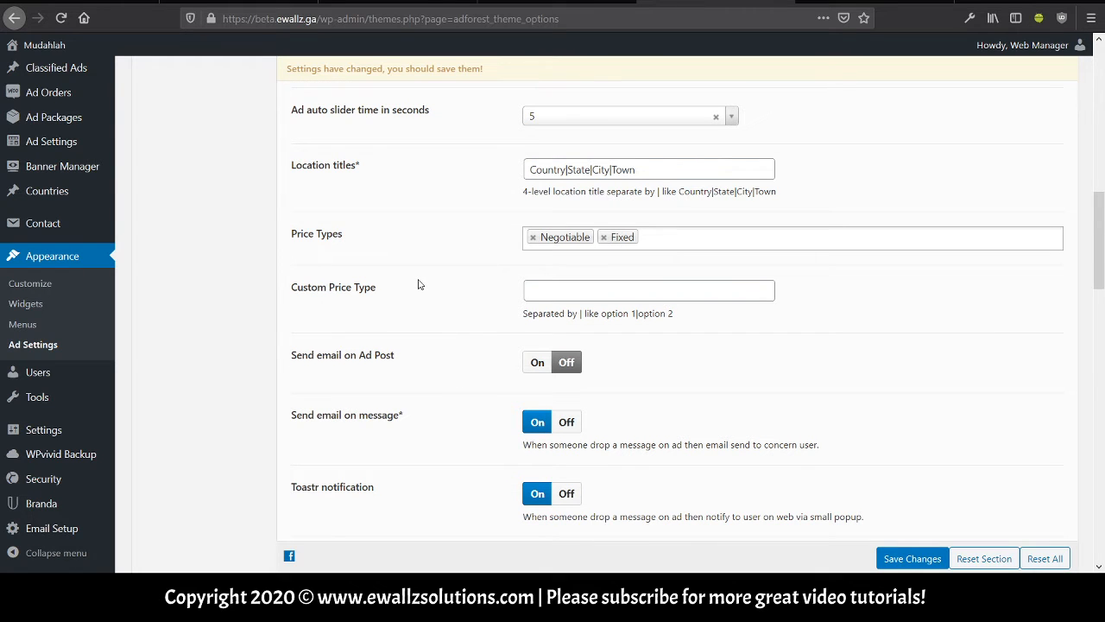
pyautogui.scroll(-2, 420, 285)
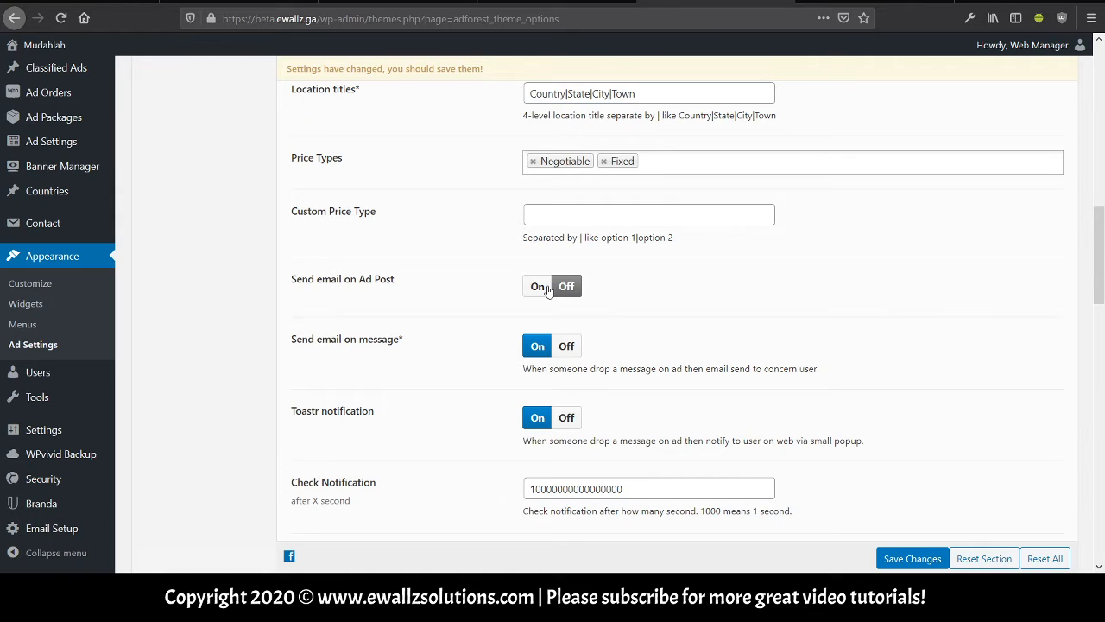
# Switch Send email on Ad Post to On and enter the notification e-mail address.
pyautogui.click(539, 288)
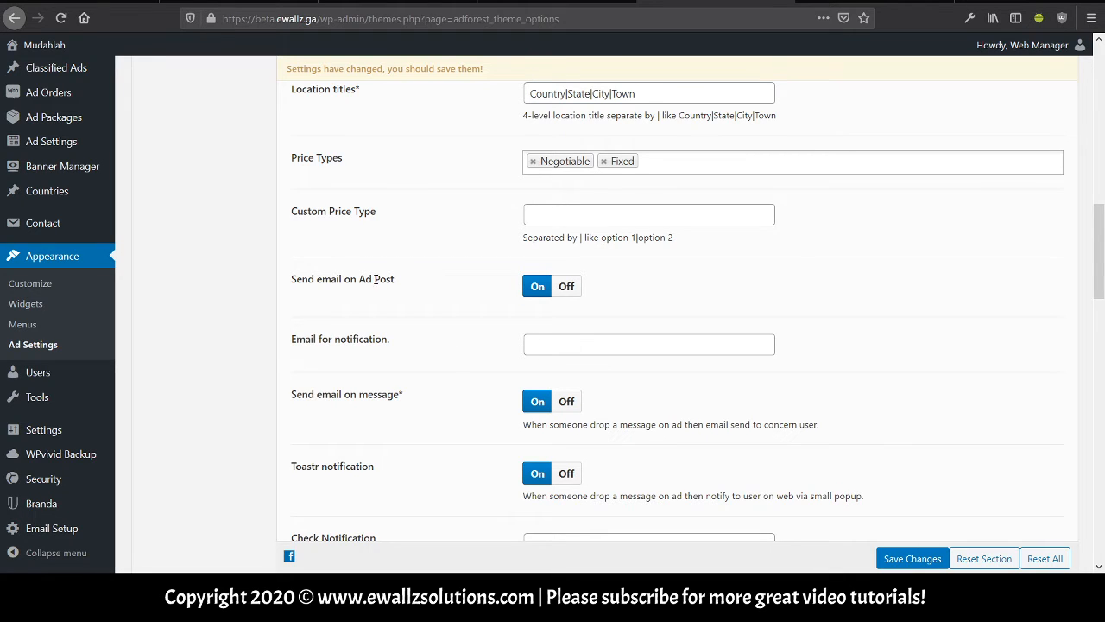
pyautogui.click(564, 288)
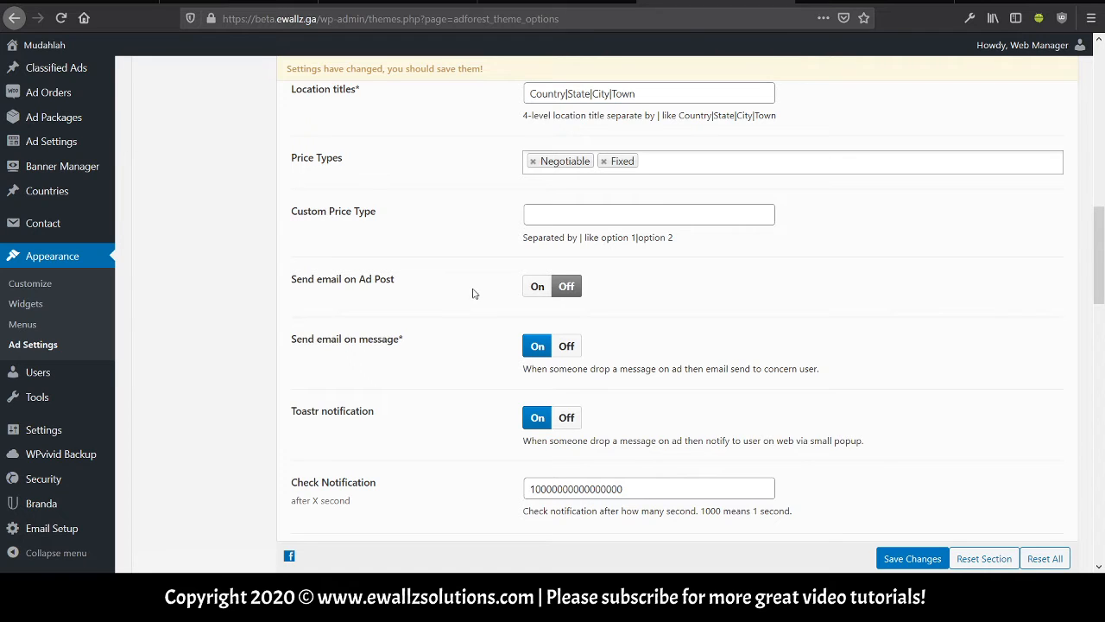
pyautogui.click(546, 294)
pyautogui.click(552, 340)
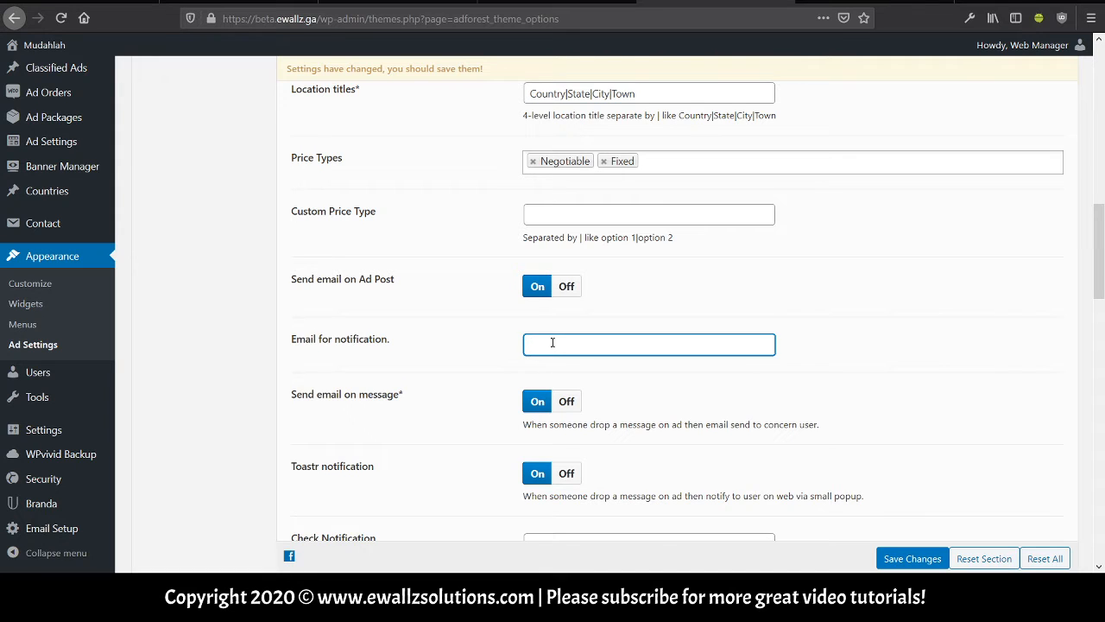
pyautogui.click(498, 360)
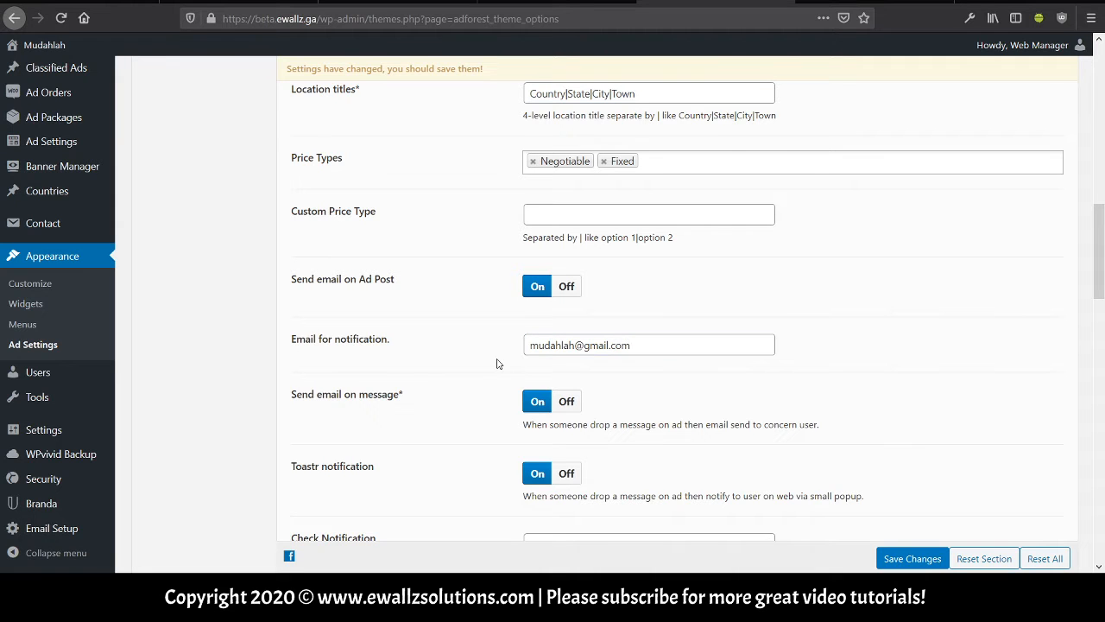
pyautogui.scroll(-2, 491, 359)
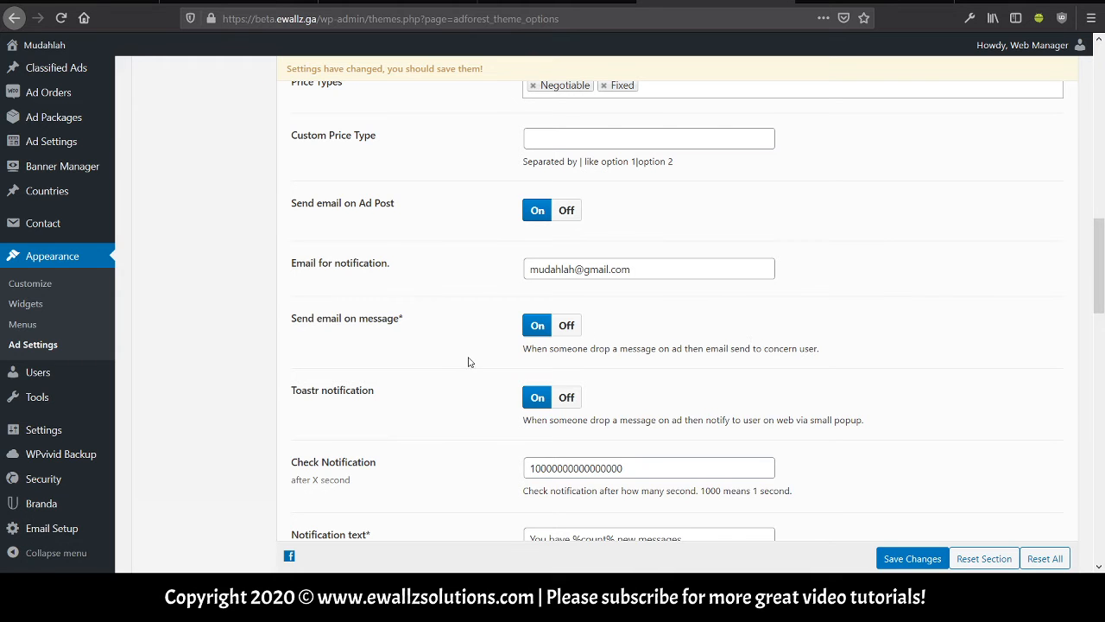
pyautogui.scroll(-3, 469, 360)
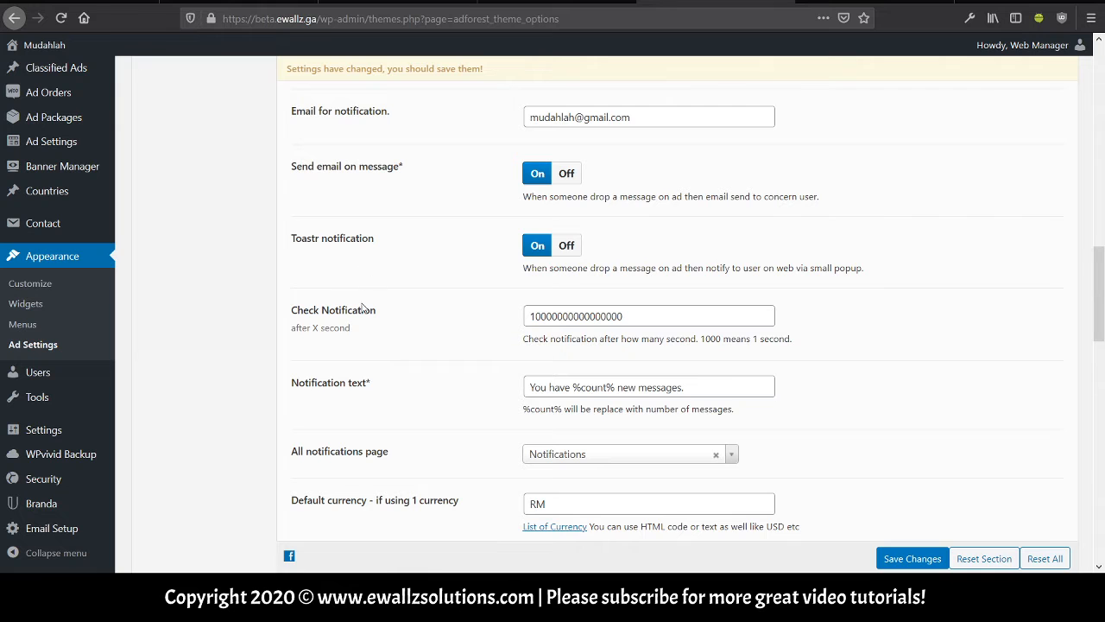
pyautogui.scroll(-3, 356, 323)
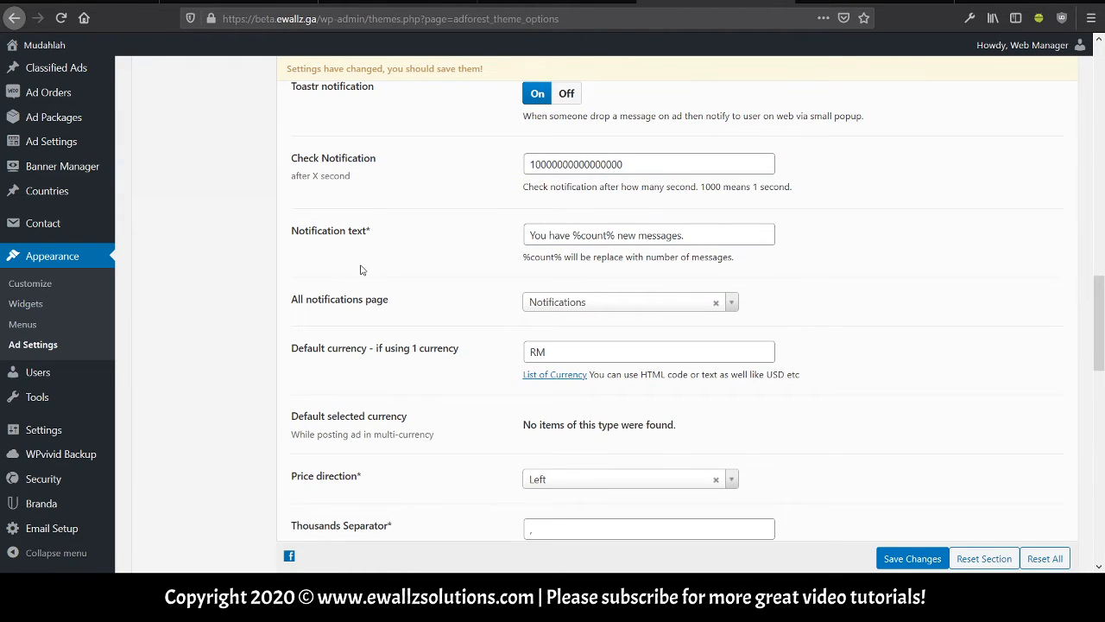
pyautogui.scroll(-1, 361, 349)
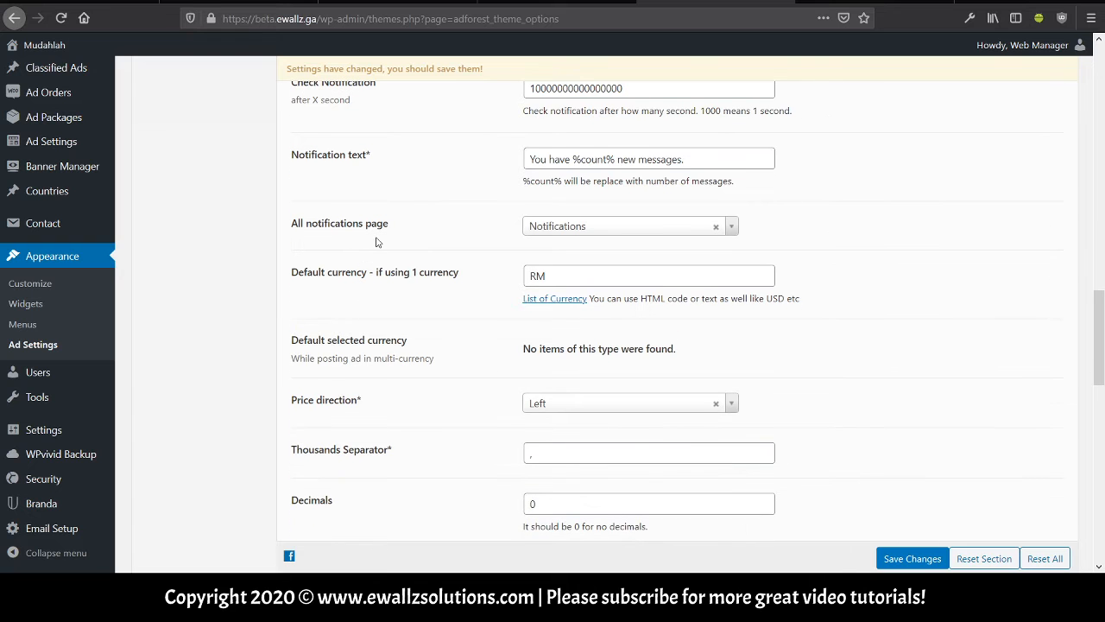
pyautogui.scroll(-1, 377, 244)
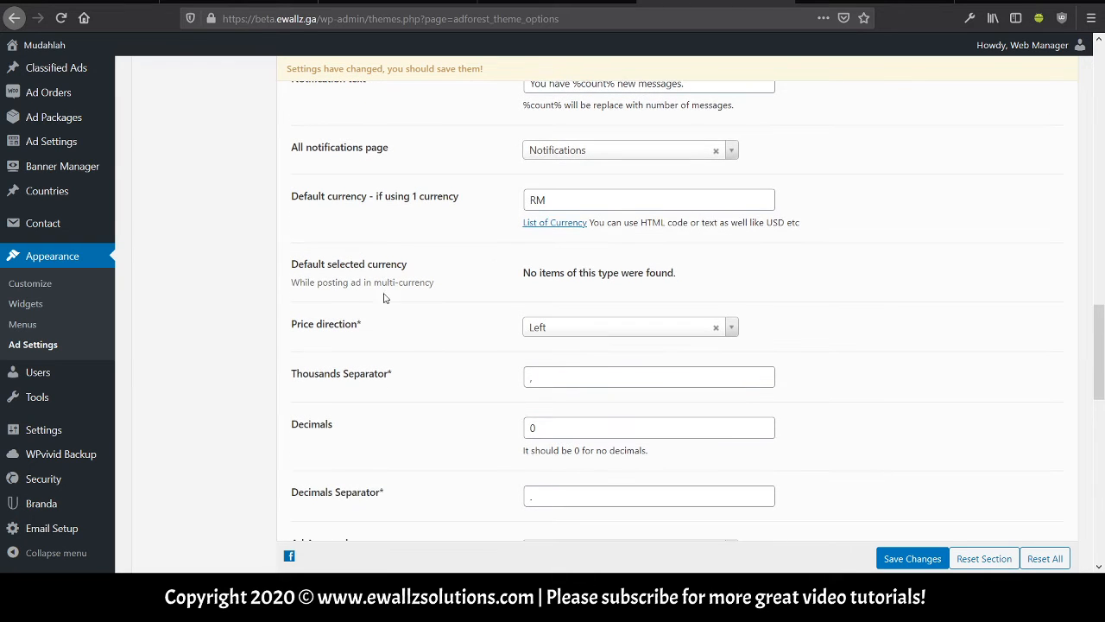
pyautogui.scroll(-1, 386, 317)
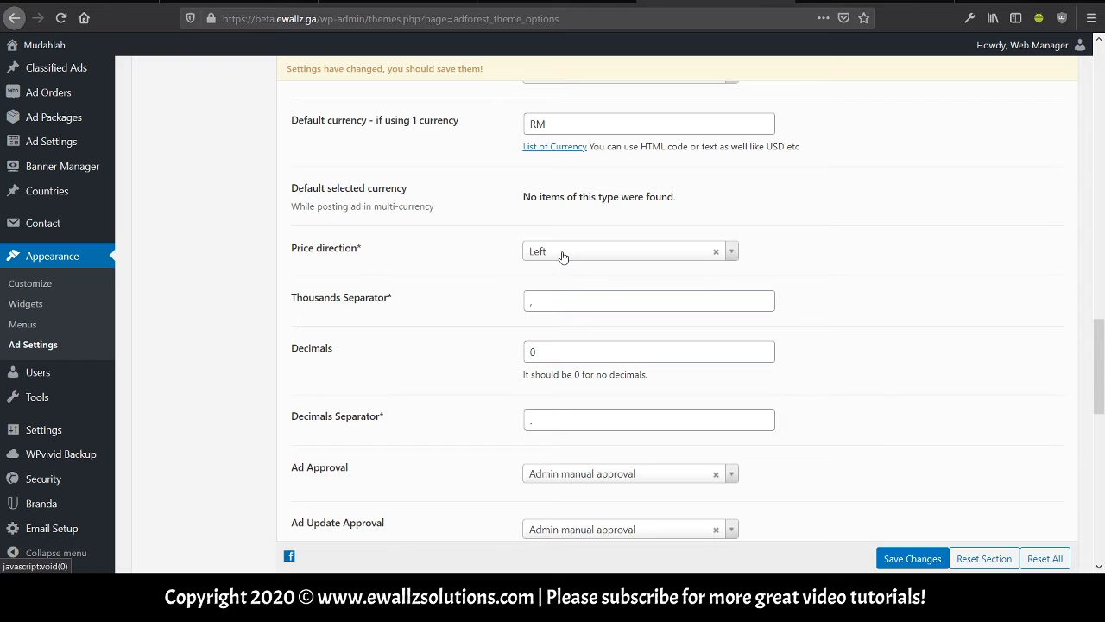
pyautogui.scroll(-2, 465, 296)
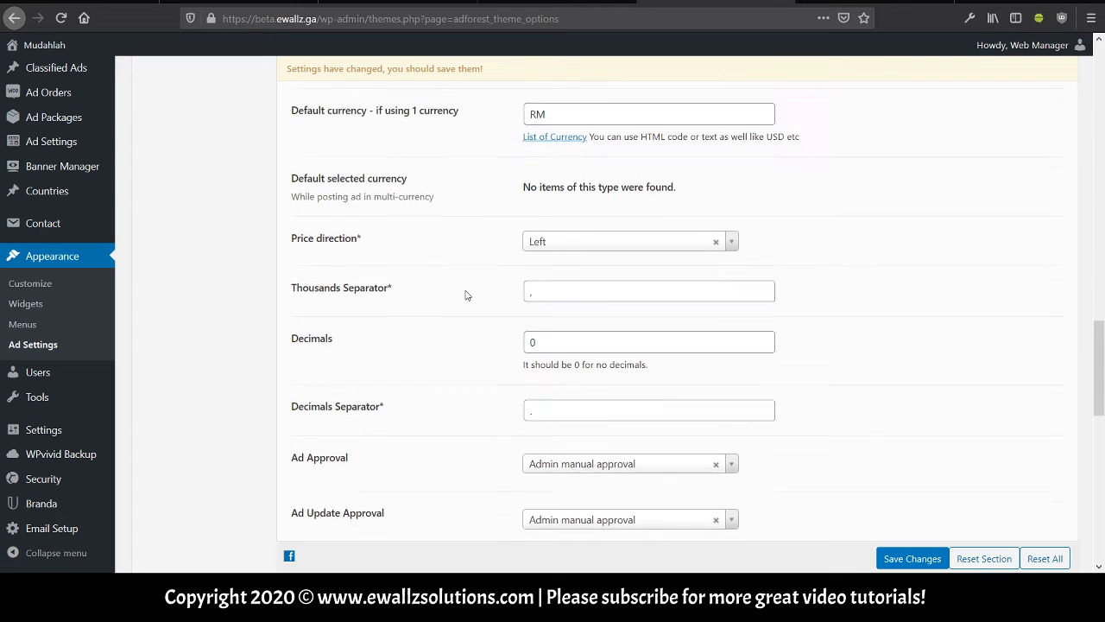
pyautogui.scroll(-1, 464, 295)
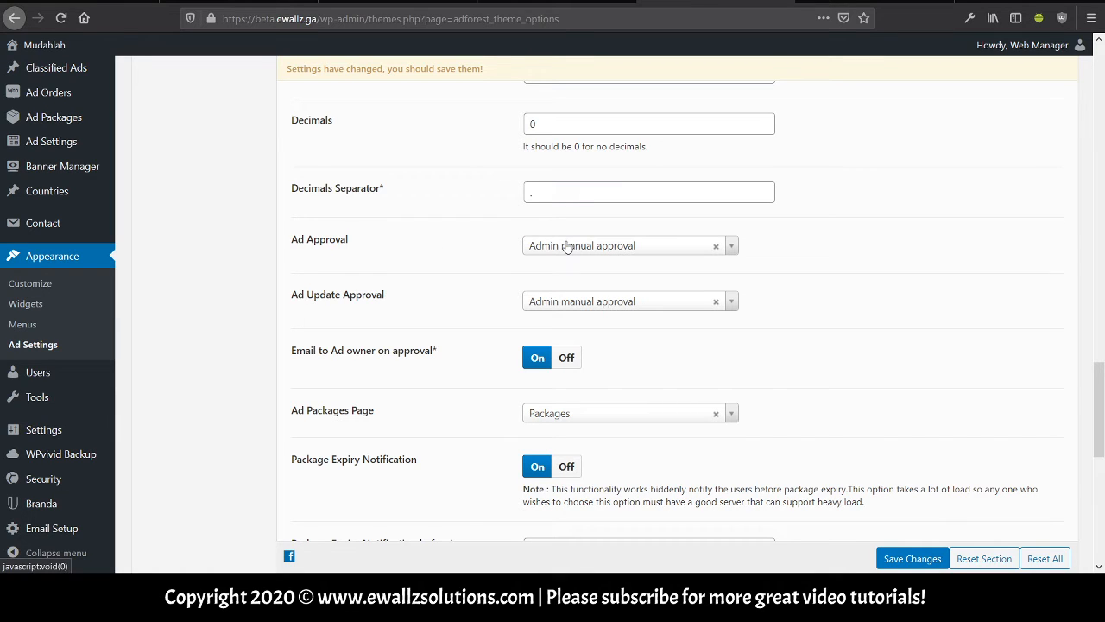
pyautogui.click(630, 248)
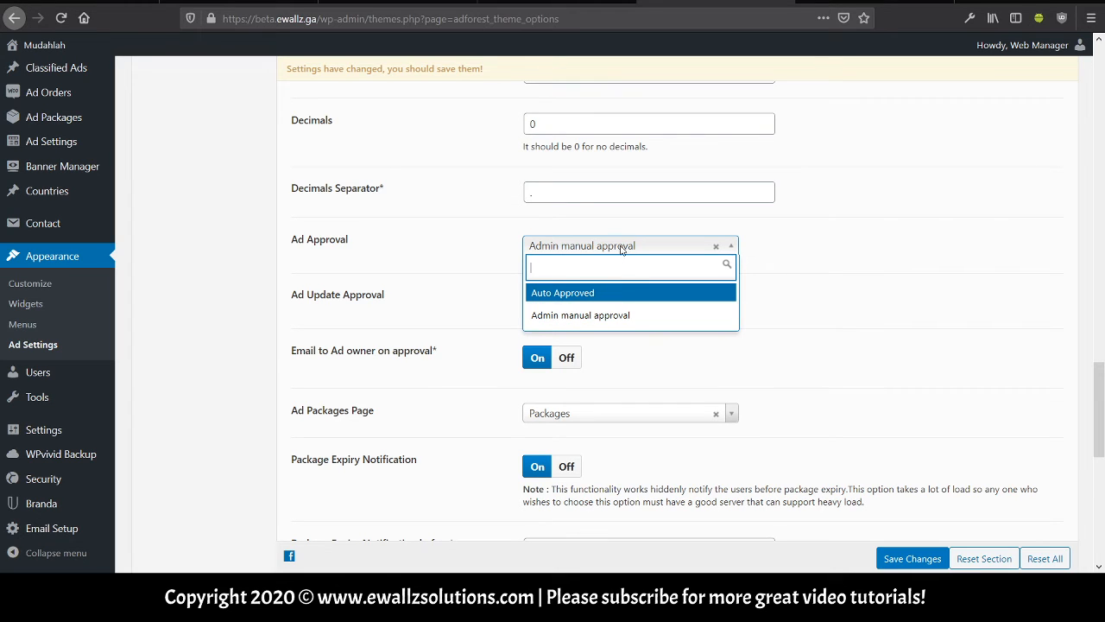
pyautogui.click(623, 245)
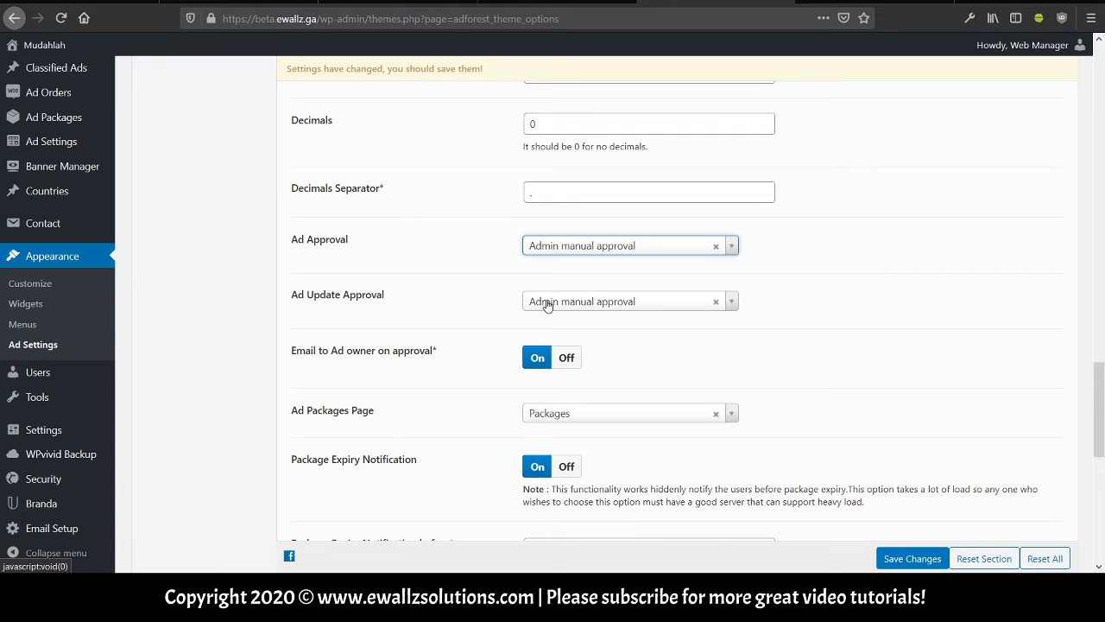
pyautogui.scroll(-2, 431, 308)
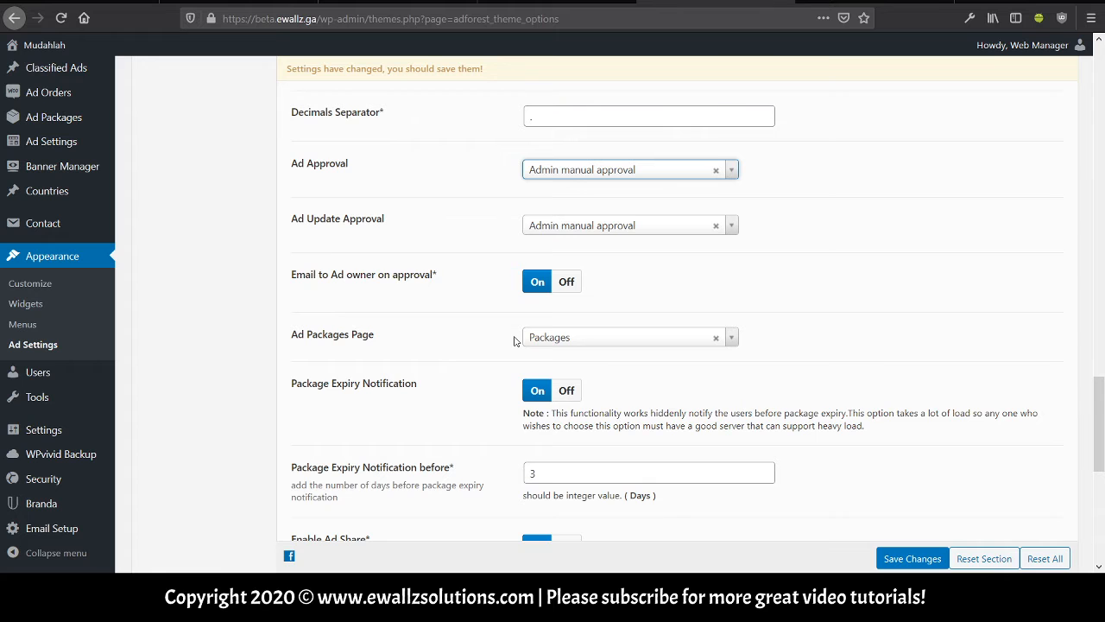
pyautogui.scroll(-3, 514, 340)
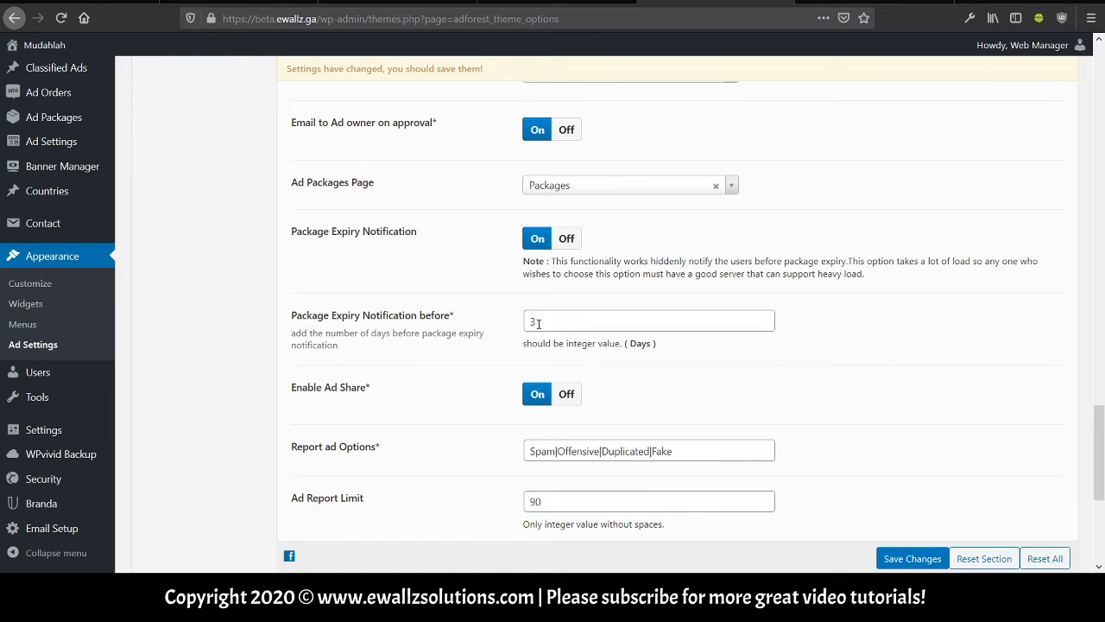
pyautogui.scroll(-2, 537, 322)
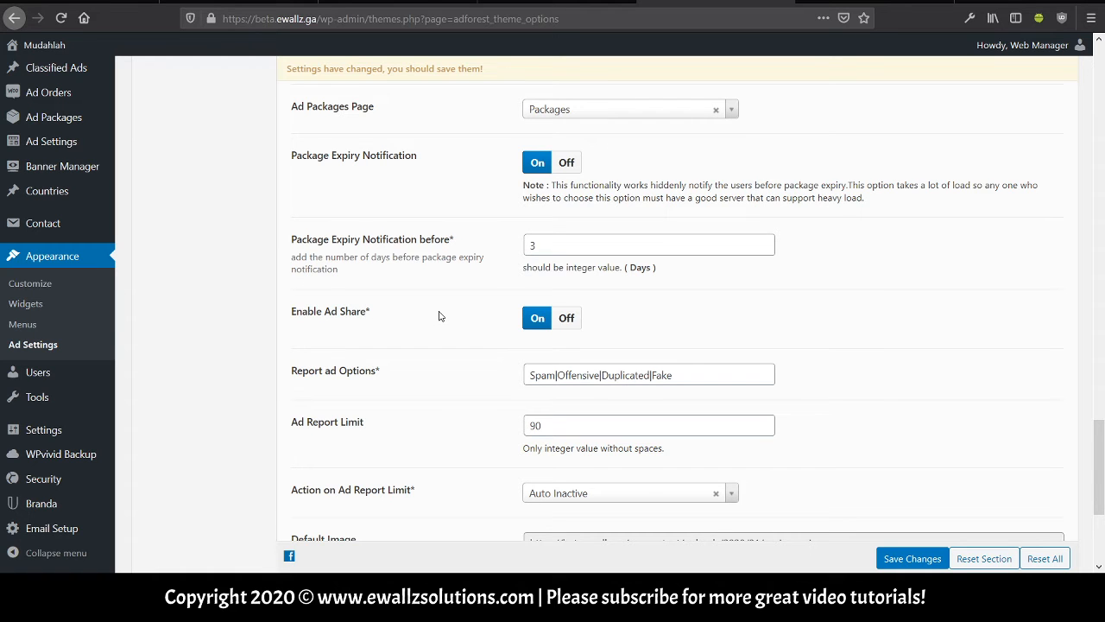
pyautogui.scroll(-2, 489, 372)
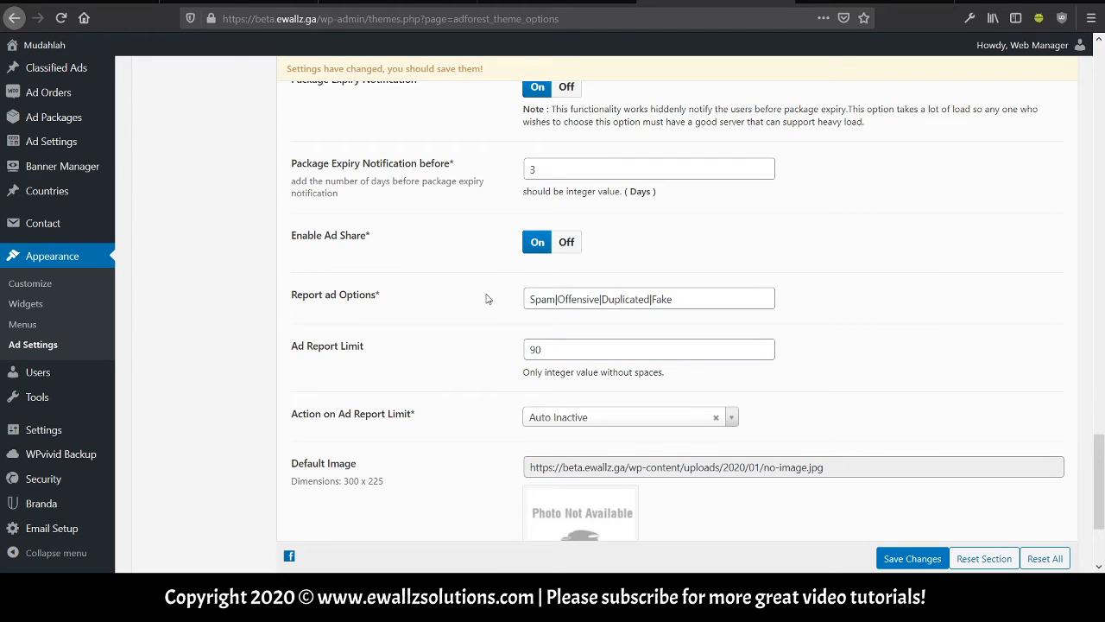
pyautogui.scroll(-2, 487, 299)
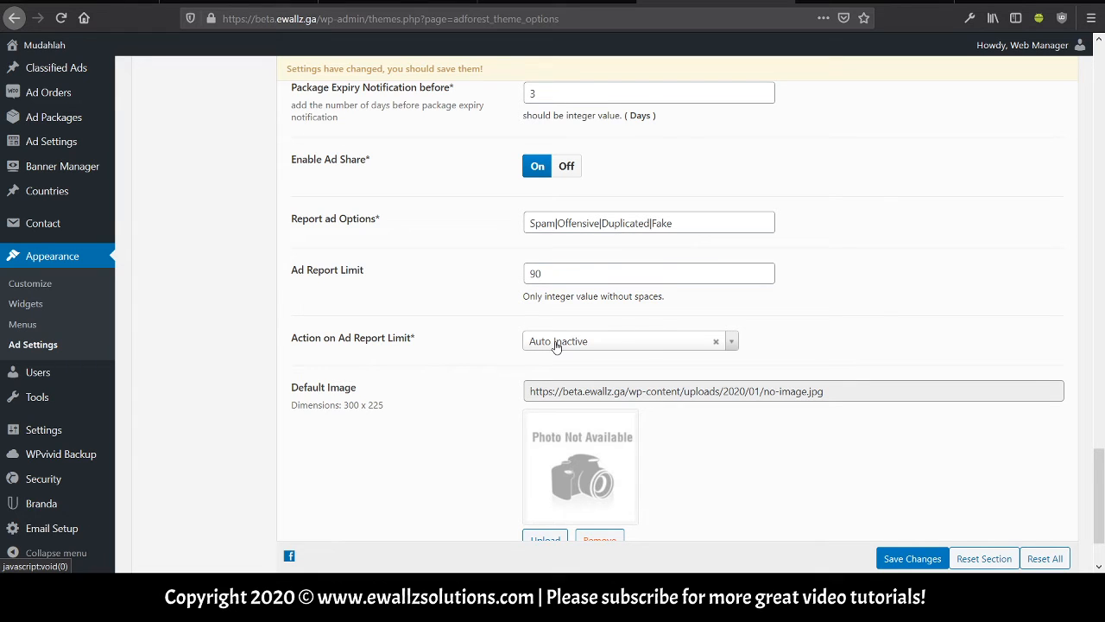
pyautogui.scroll(-2, 518, 337)
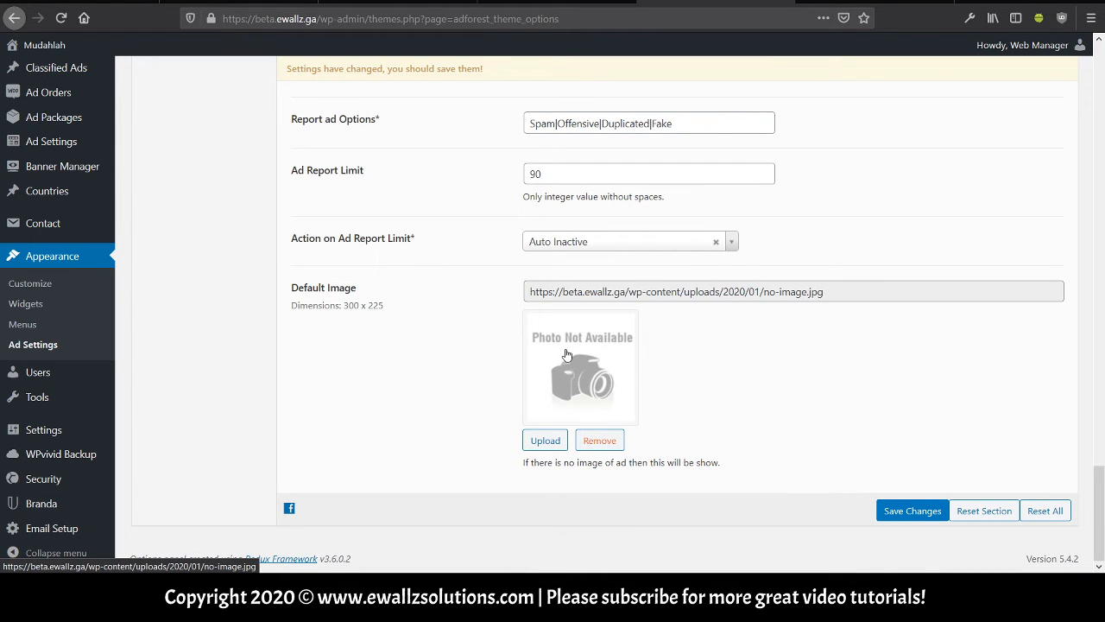
pyautogui.scroll(3, 565, 354)
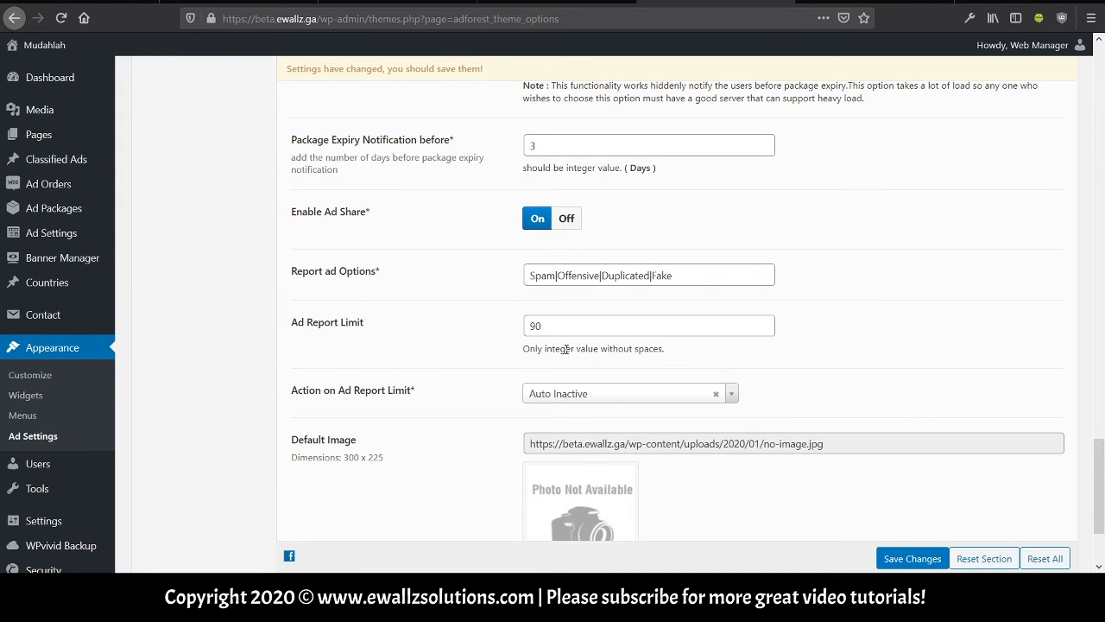
pyautogui.scroll(6, 566, 349)
pyautogui.scroll(13, 565, 354)
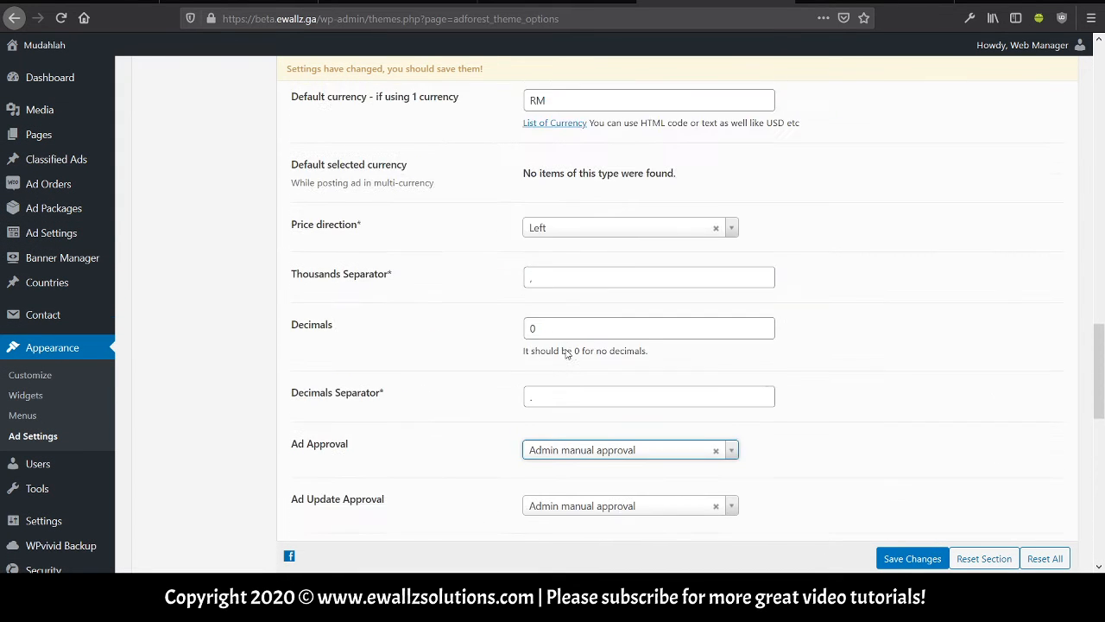
pyautogui.scroll(12, 565, 354)
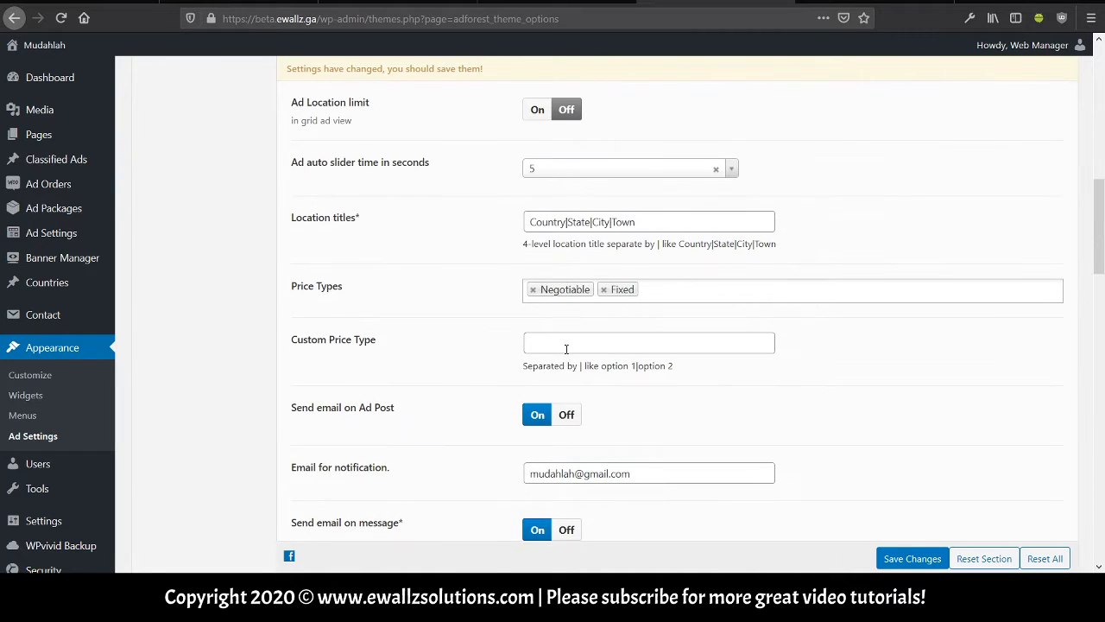
pyautogui.scroll(6, 566, 354)
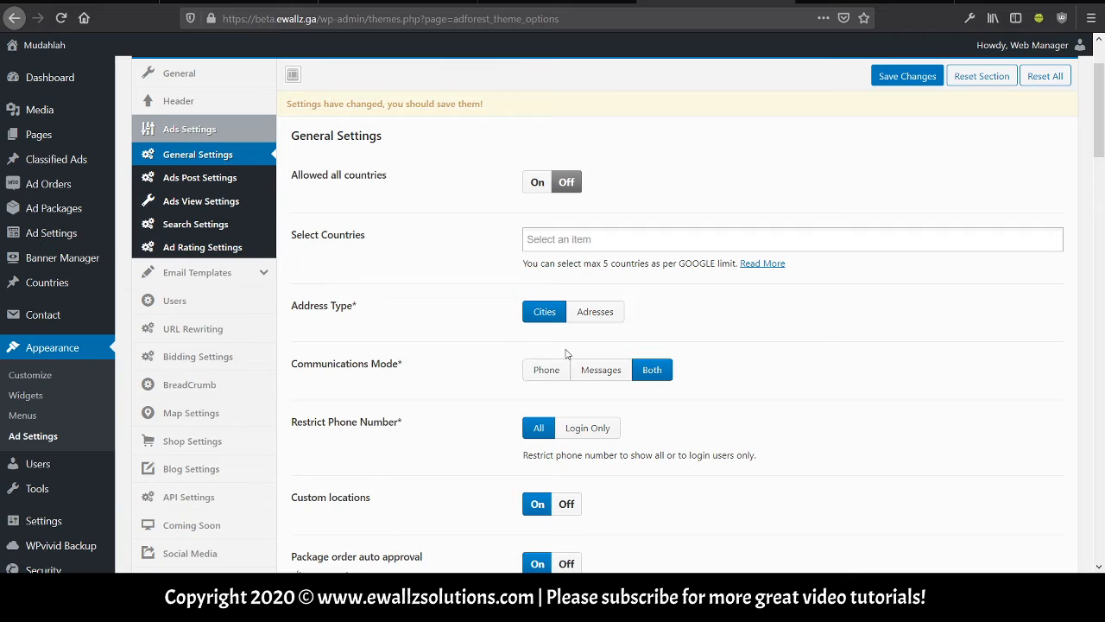
# Review Ads Post Settings: Post unlimited free ads, Free Ads On, Free Ads limit 1.
pyautogui.click(206, 179)
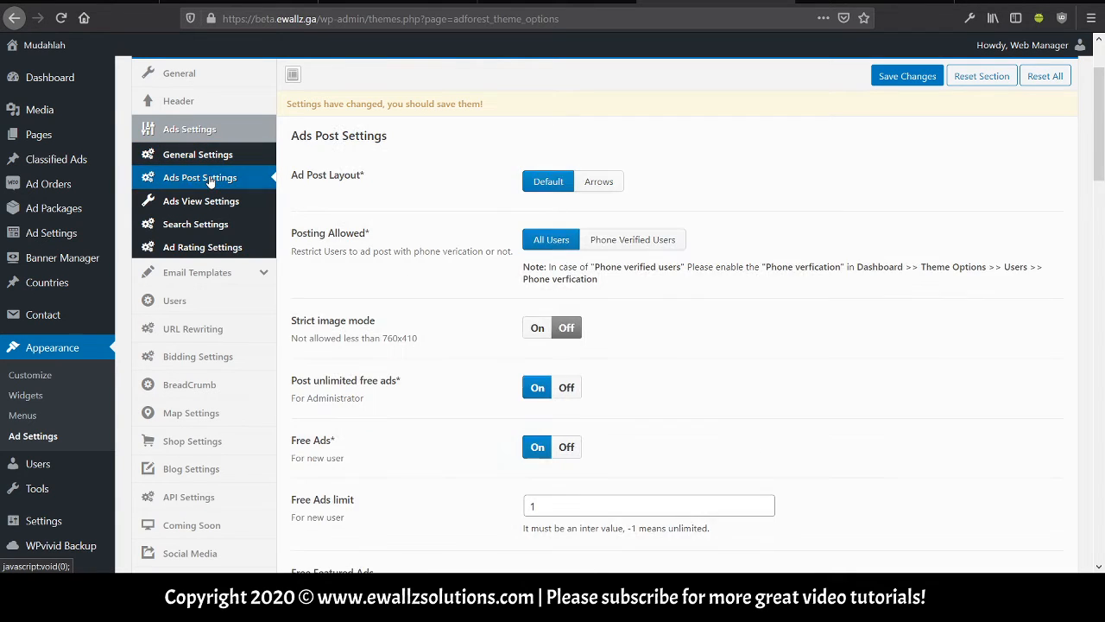
pyautogui.scroll(-2, 423, 235)
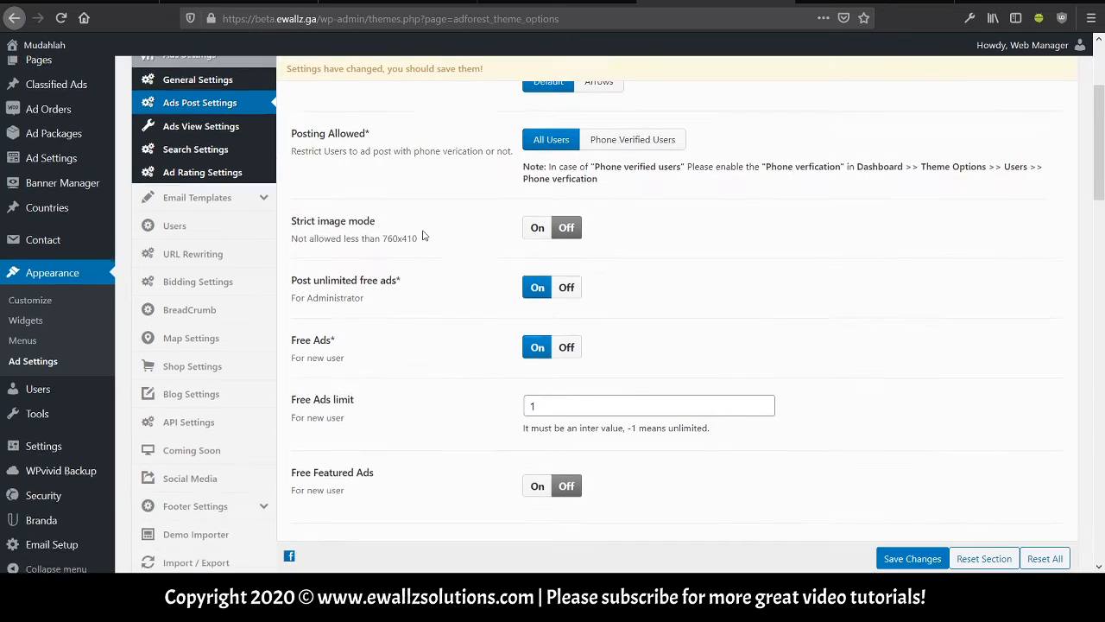
pyautogui.scroll(3, 423, 235)
pyautogui.scroll(1, 423, 235)
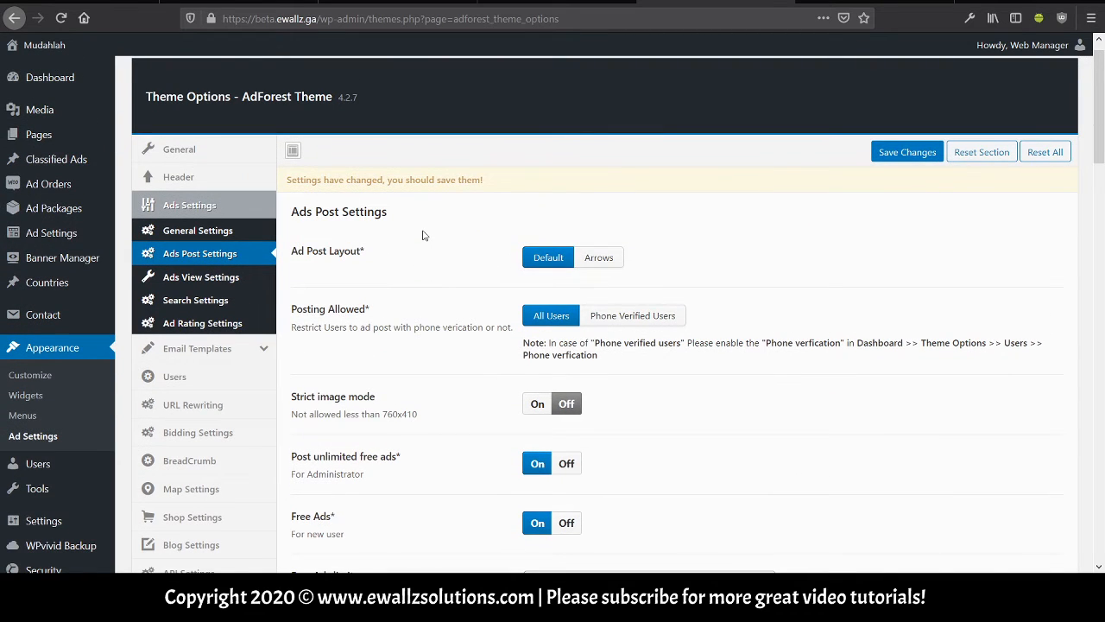
pyautogui.scroll(-2, 424, 235)
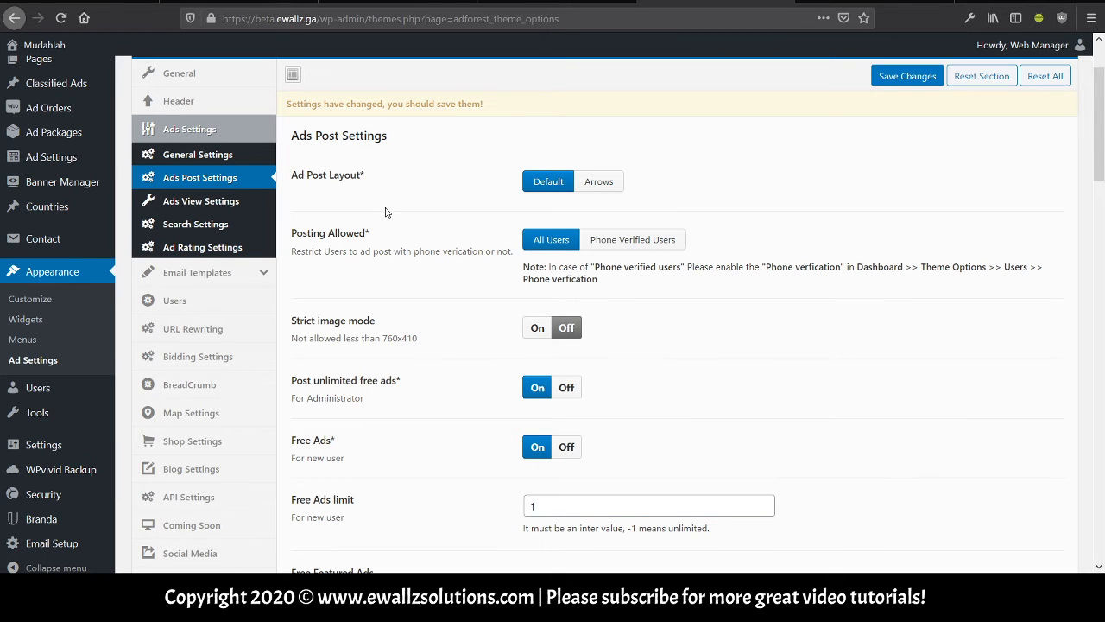
pyautogui.scroll(-3, 388, 212)
pyautogui.scroll(-2, 386, 212)
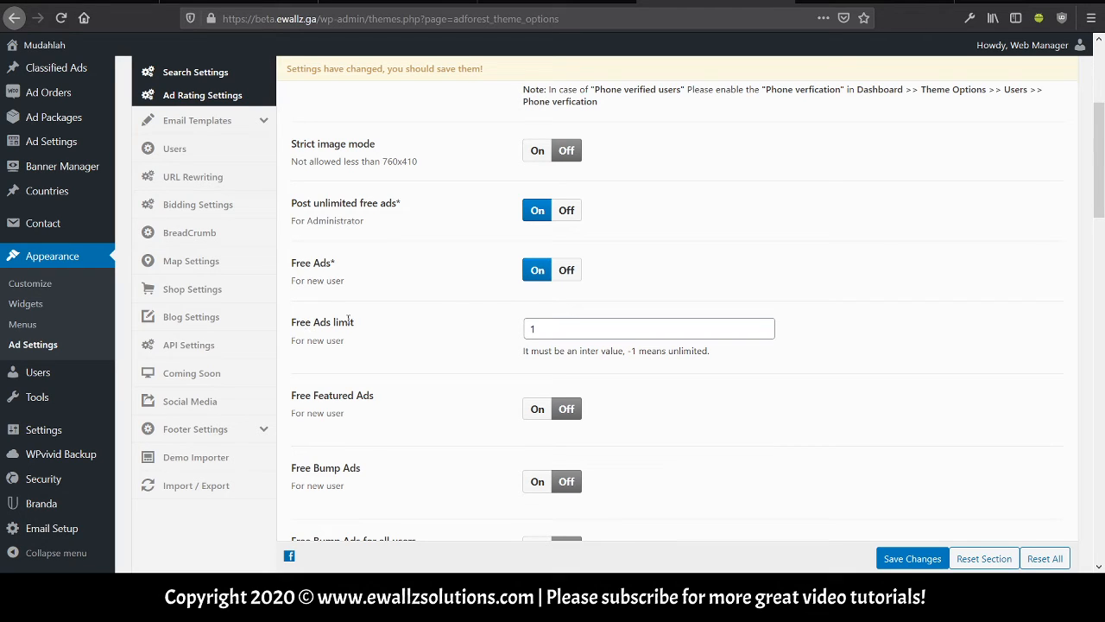
pyautogui.click(545, 329)
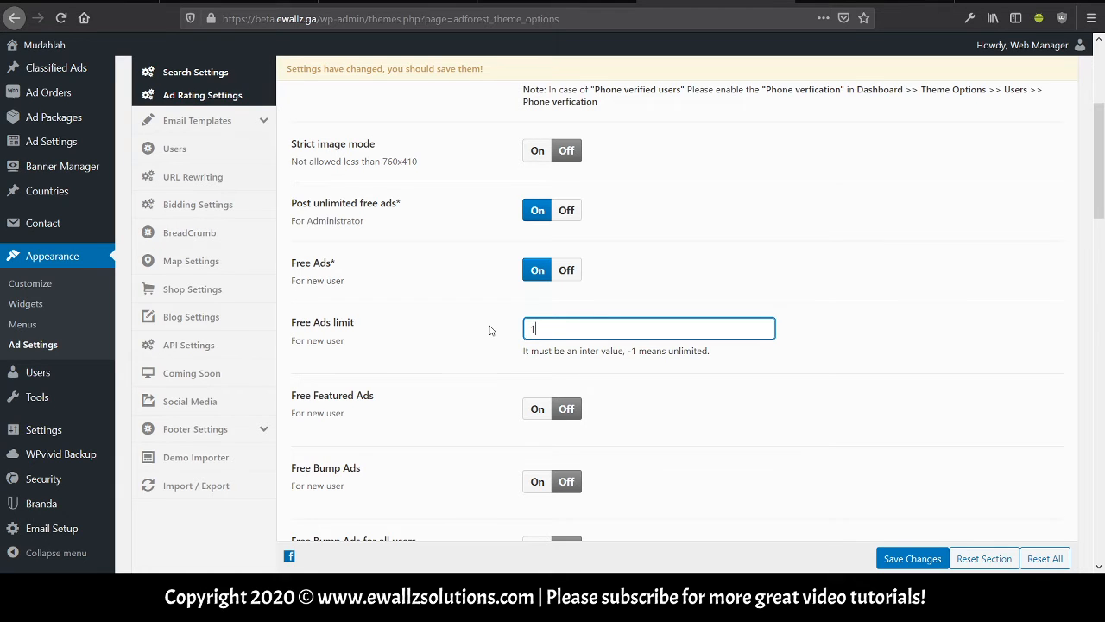
pyautogui.scroll(-2, 492, 328)
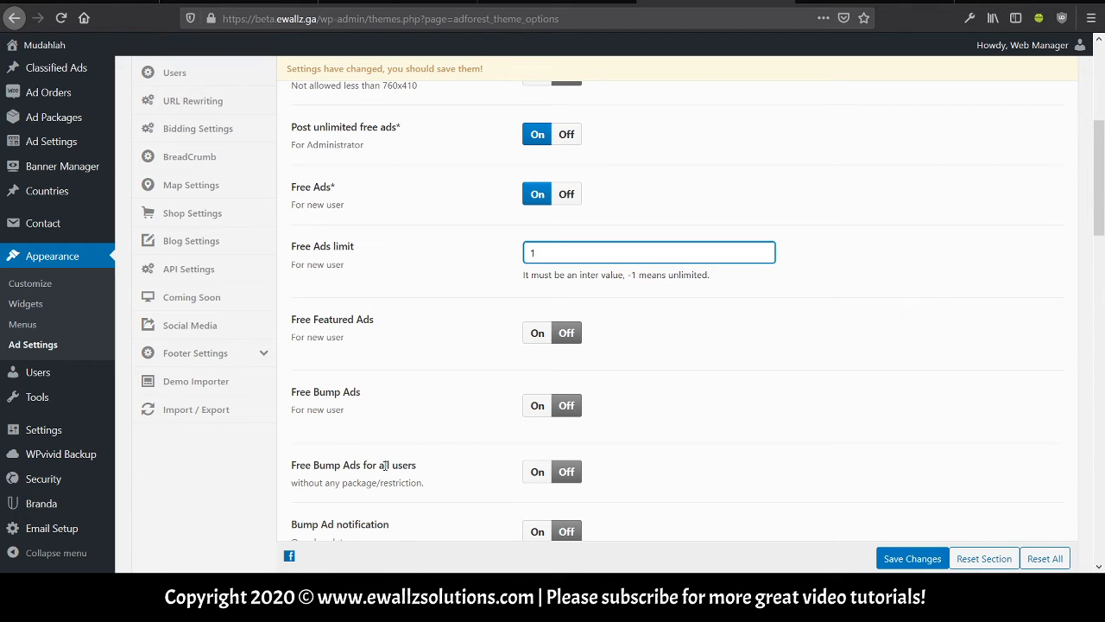
pyautogui.scroll(-2, 561, 275)
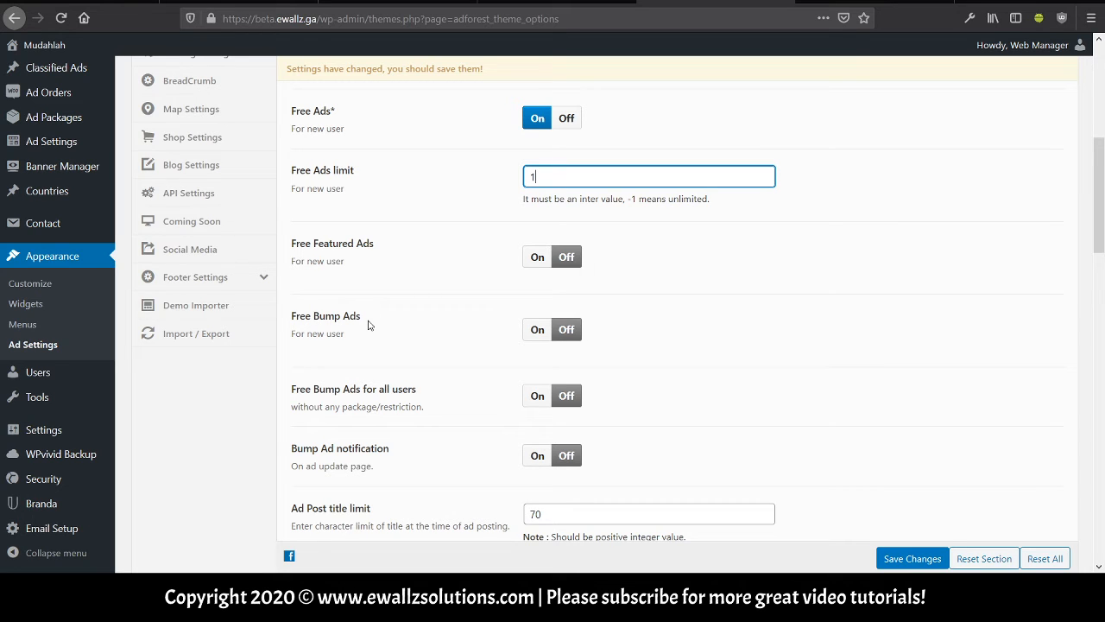
pyautogui.scroll(-3, 368, 325)
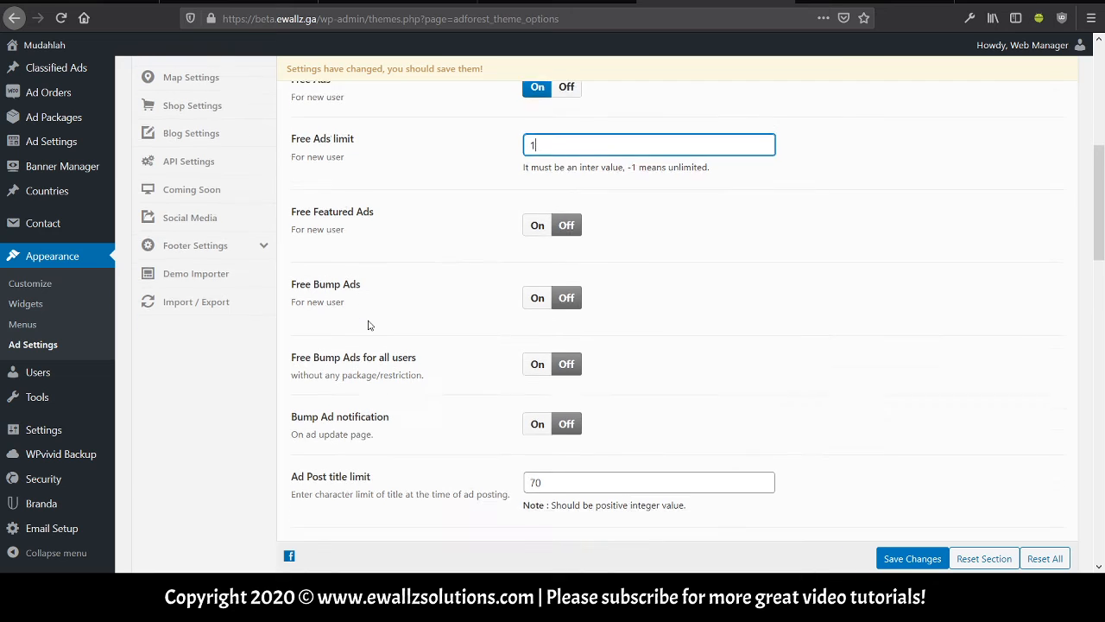
pyautogui.scroll(-2, 423, 317)
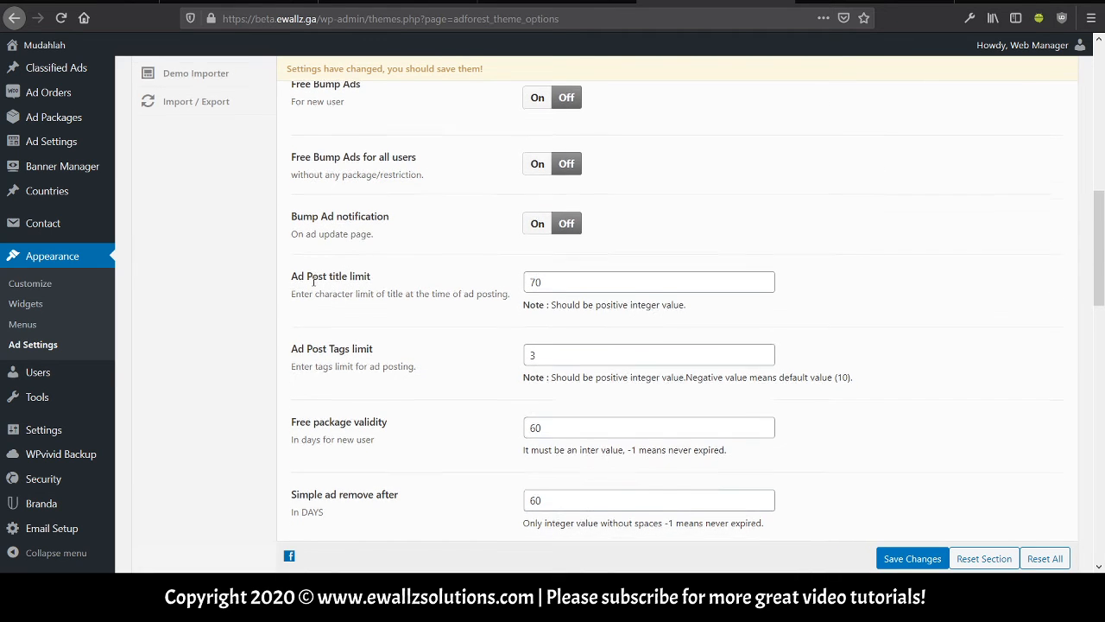
pyautogui.scroll(-2, 314, 282)
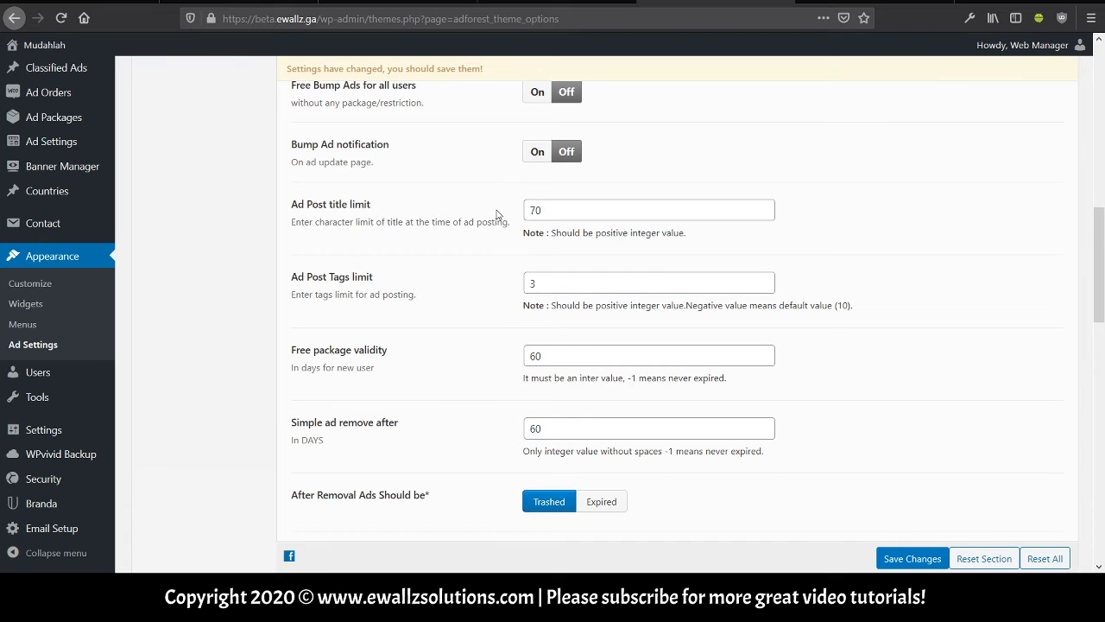
# Check the Ad Post title limit of 70 and leave the Ad Post Tags limit at 3.
pyautogui.click(561, 209)
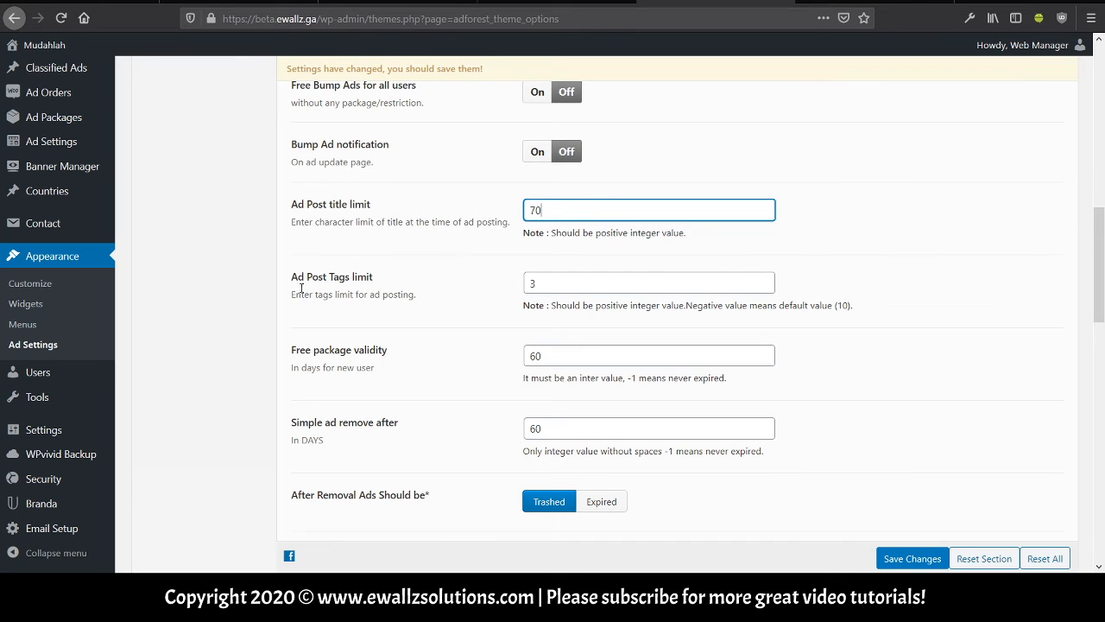
pyautogui.click(558, 282)
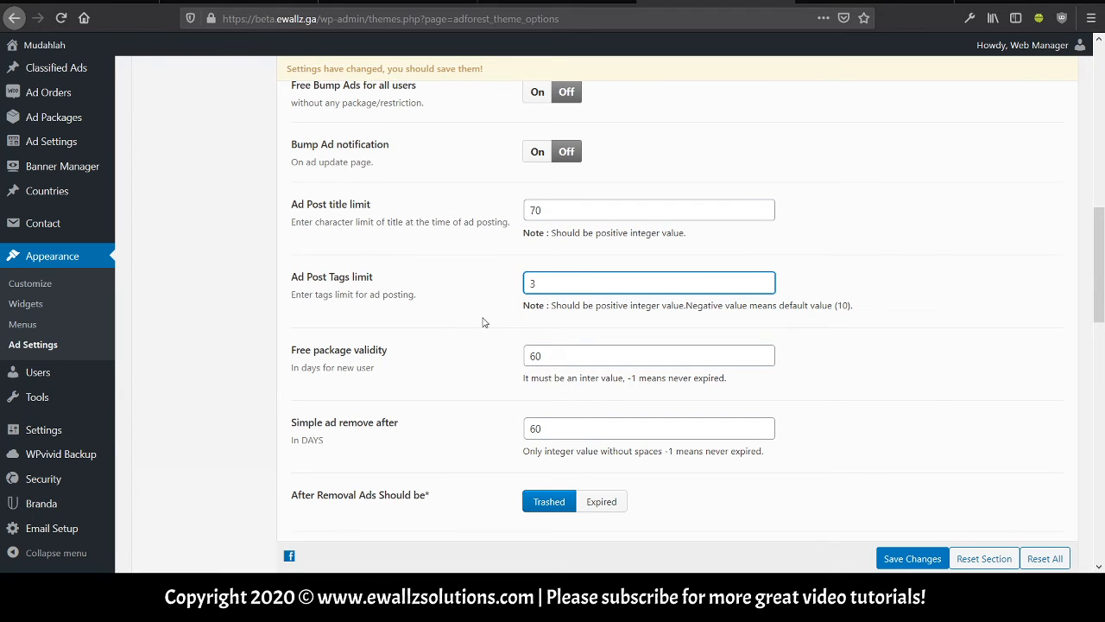
pyautogui.scroll(-2, 482, 321)
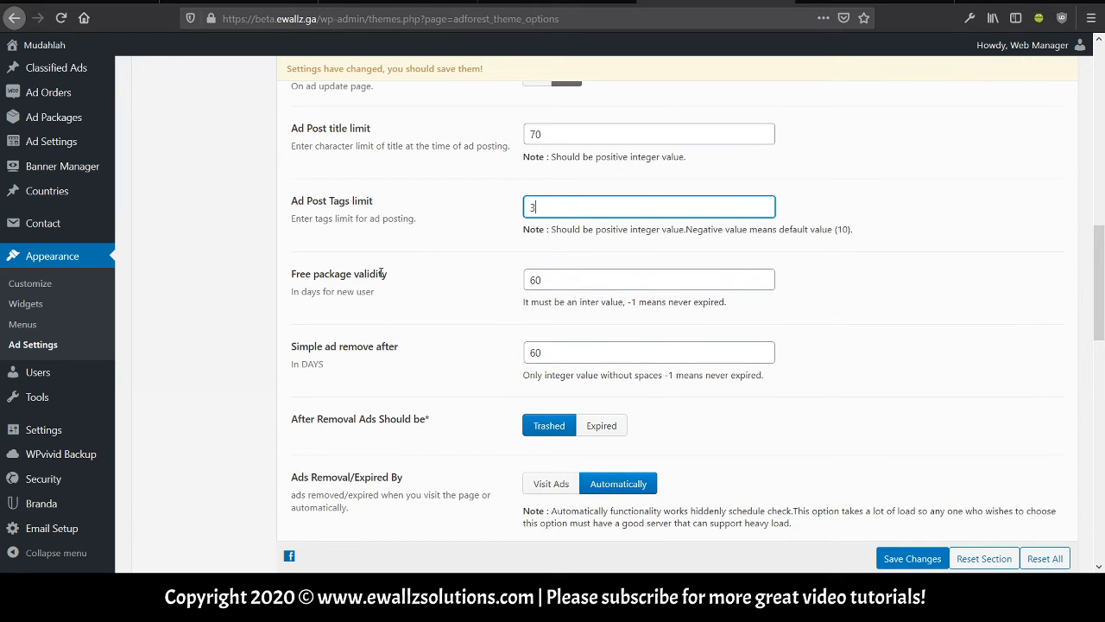
pyautogui.click(409, 277)
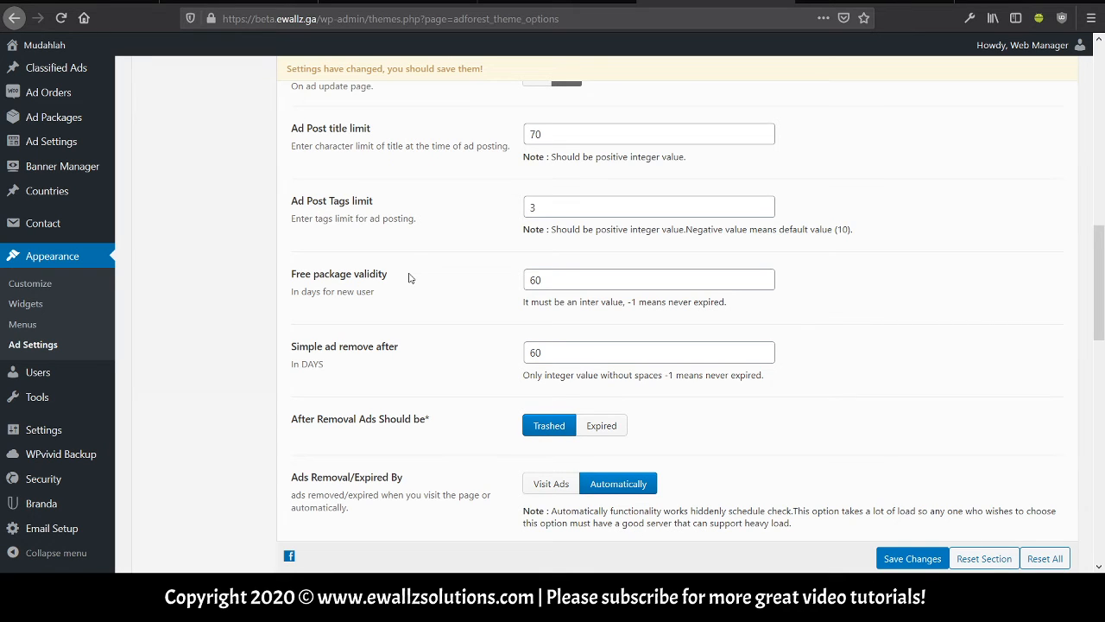
# Review the posting-limit options down to Simple ad remove after 60 days, removed ads Trashed.
pyautogui.scroll(8, 409, 278)
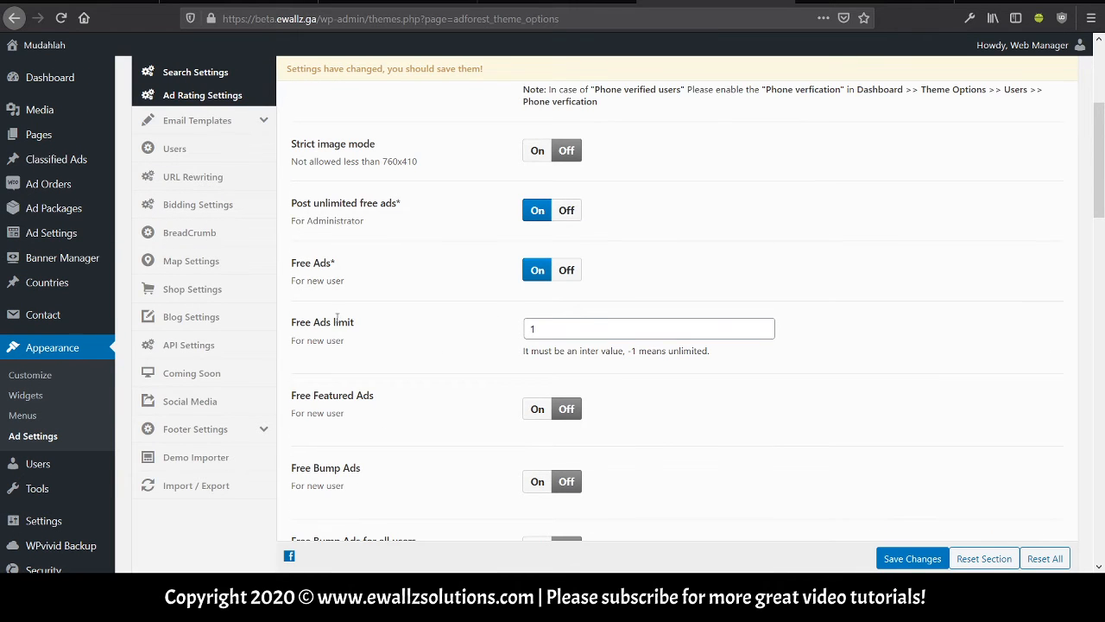
pyautogui.scroll(-3, 337, 318)
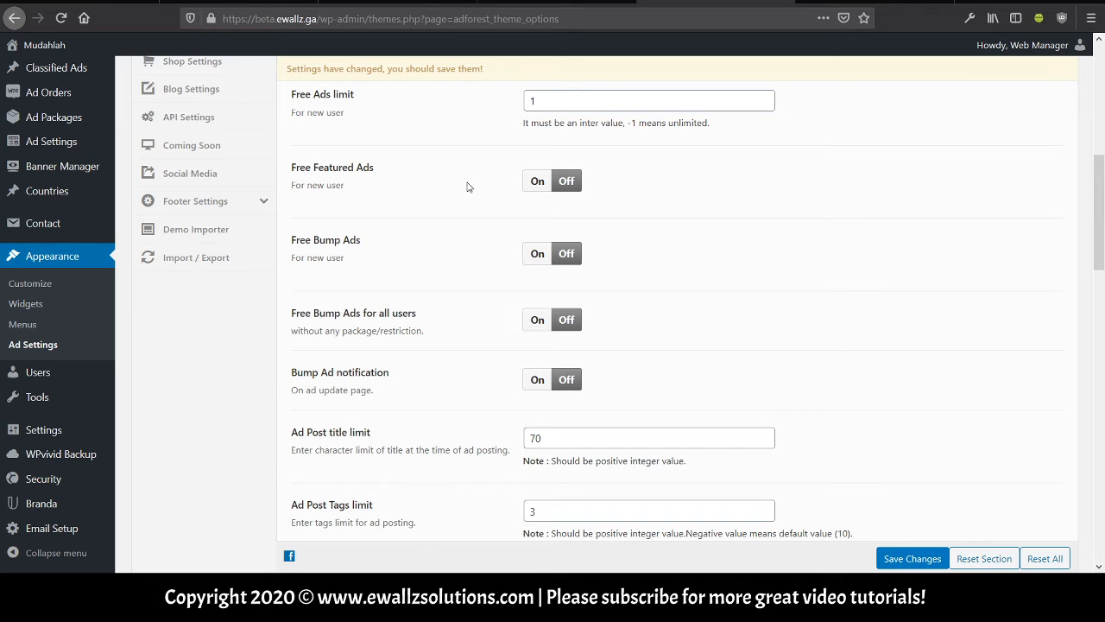
pyautogui.scroll(-3, 467, 187)
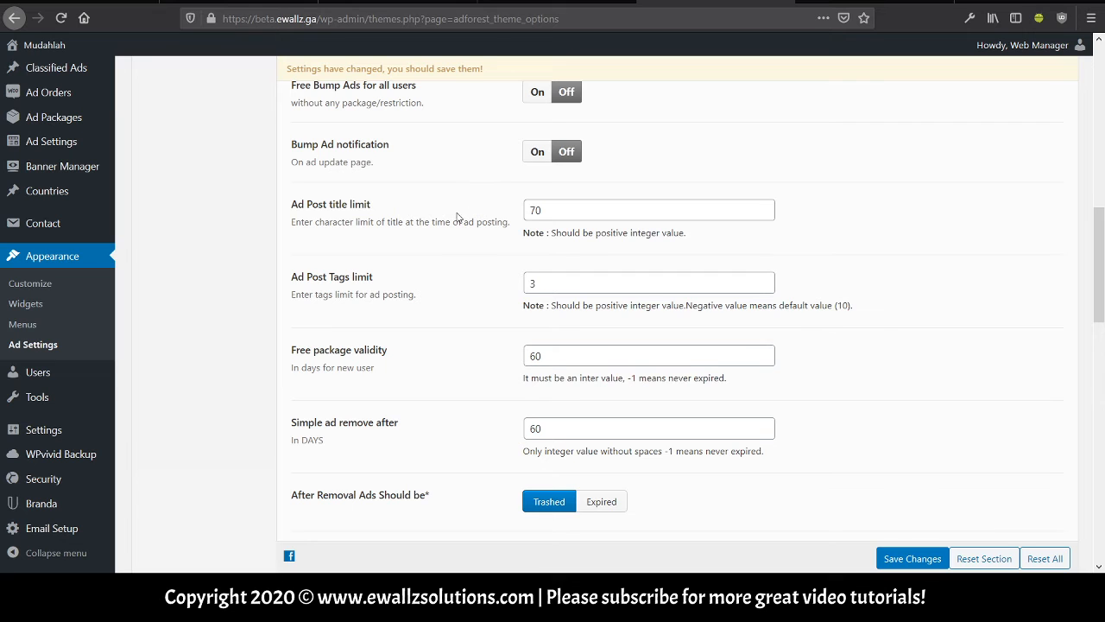
pyautogui.scroll(-2, 458, 215)
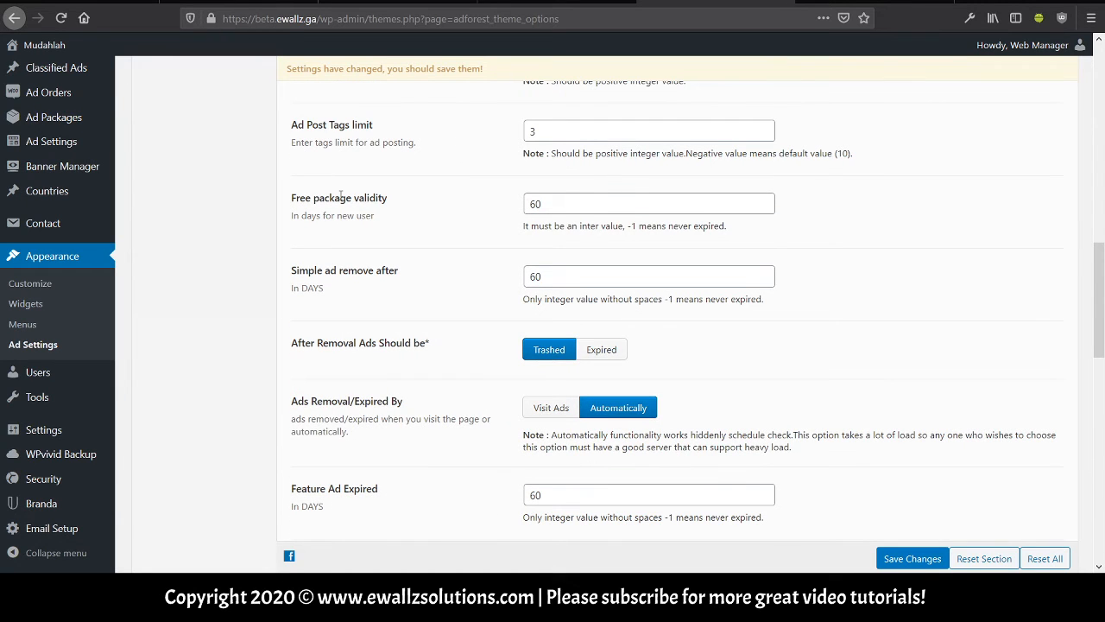
pyautogui.click(563, 203)
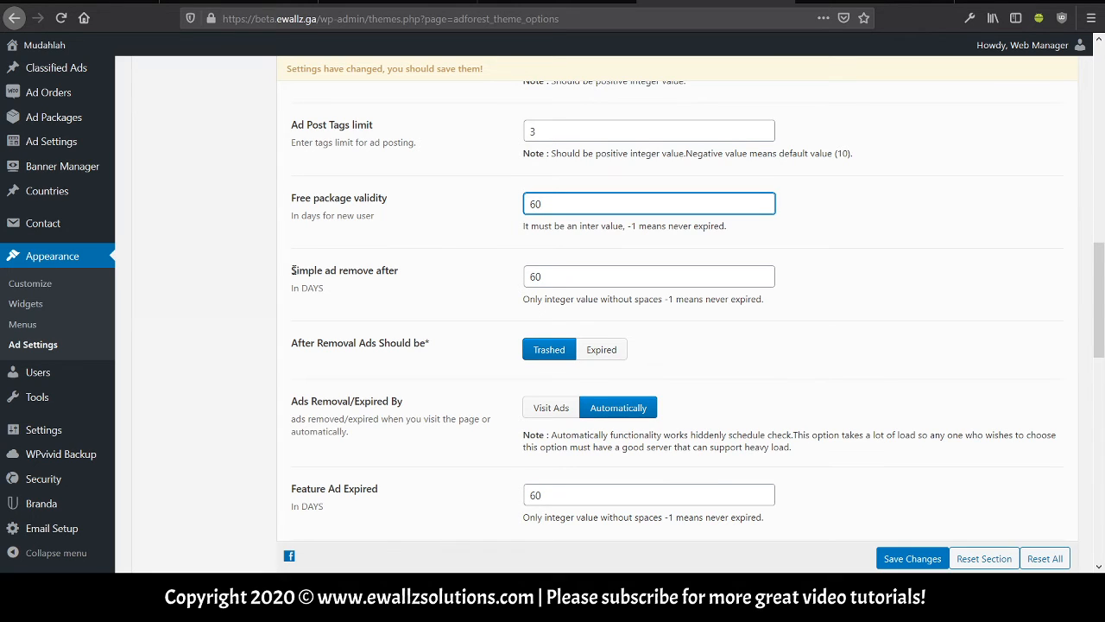
pyautogui.click(549, 282)
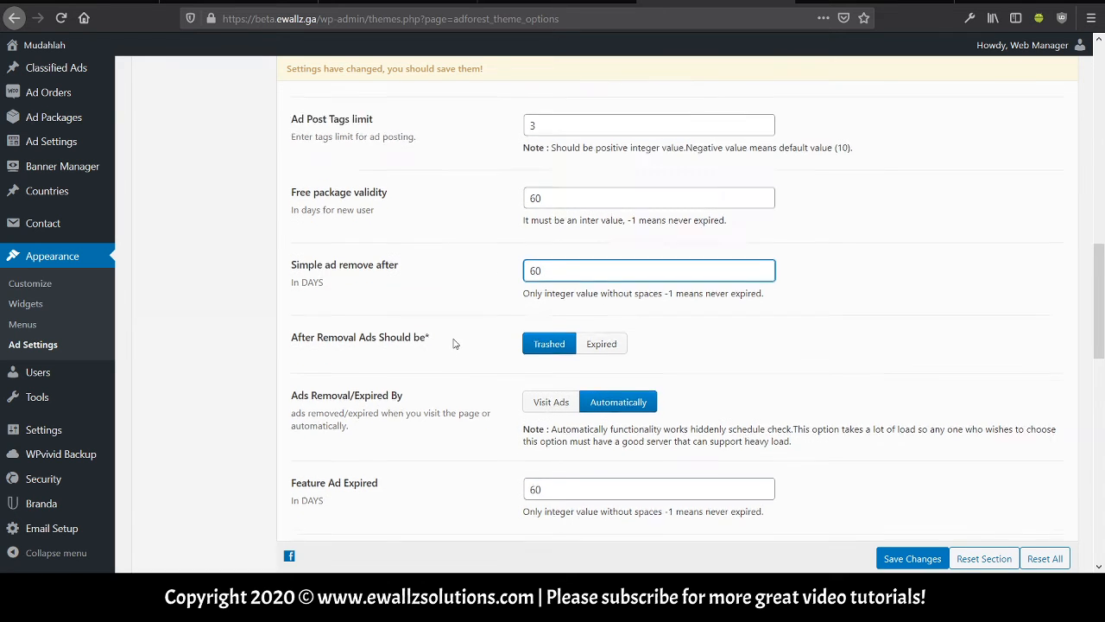
pyautogui.scroll(-1, 454, 339)
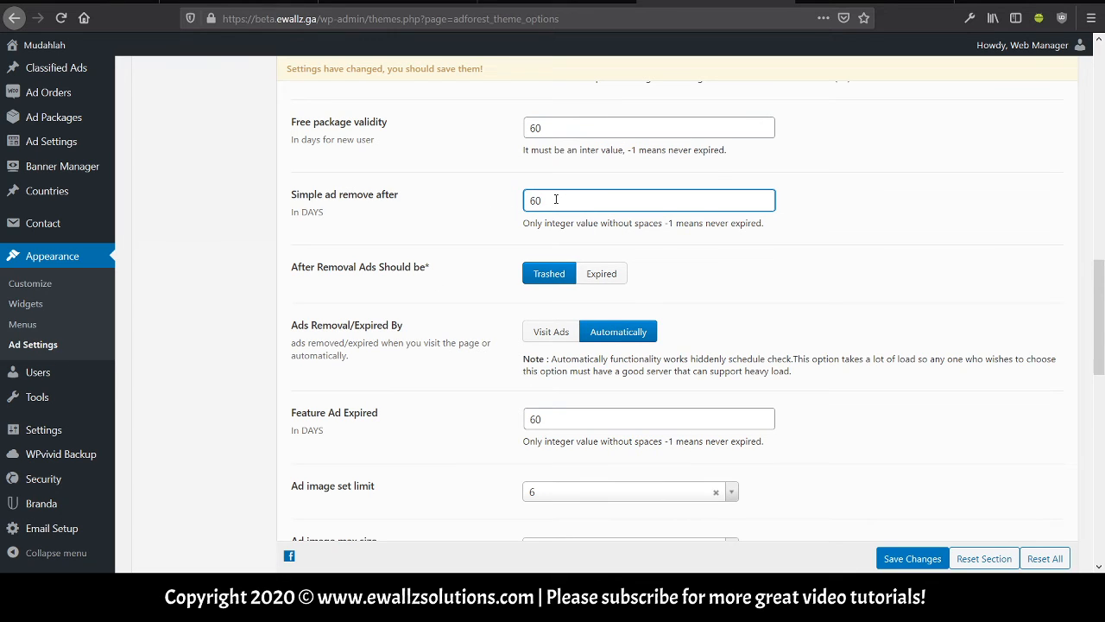
pyautogui.scroll(-3, 446, 286)
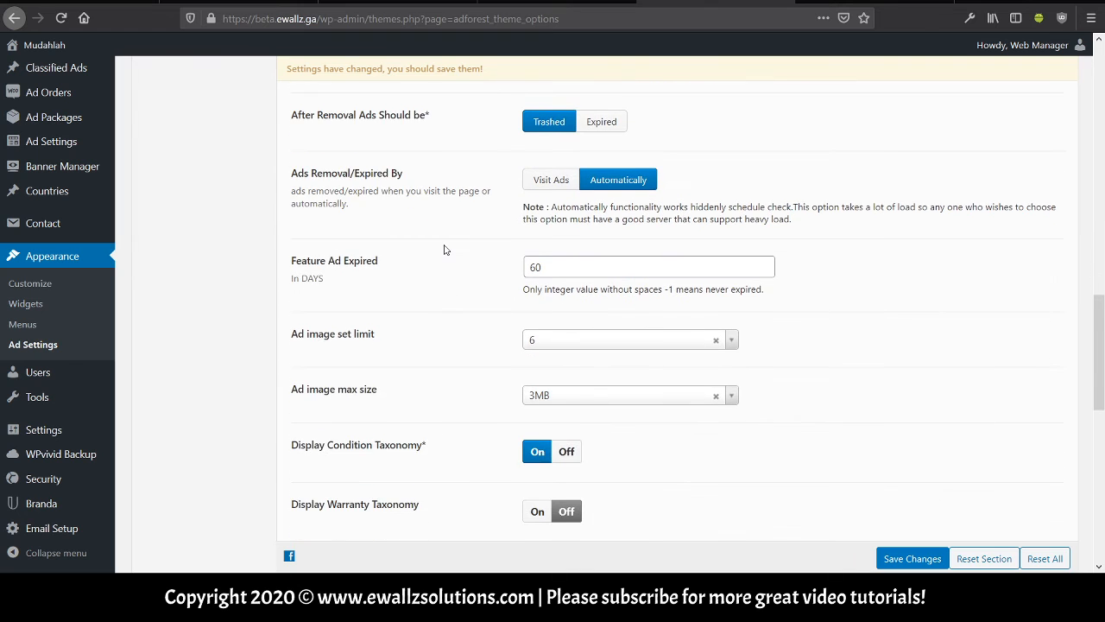
pyautogui.scroll(-1, 444, 249)
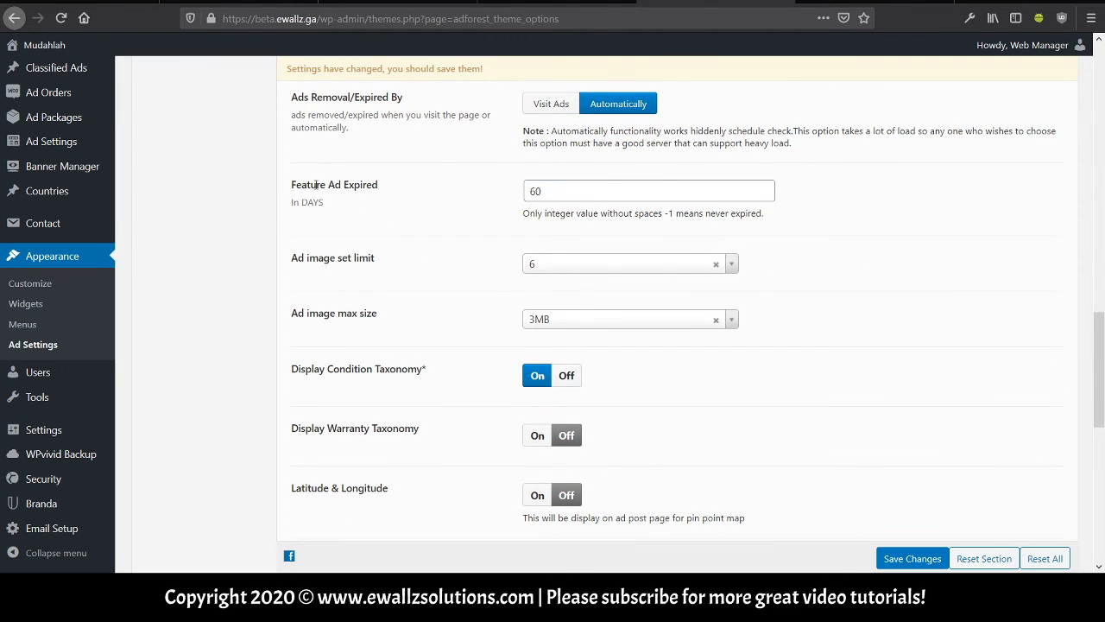
pyautogui.click(541, 194)
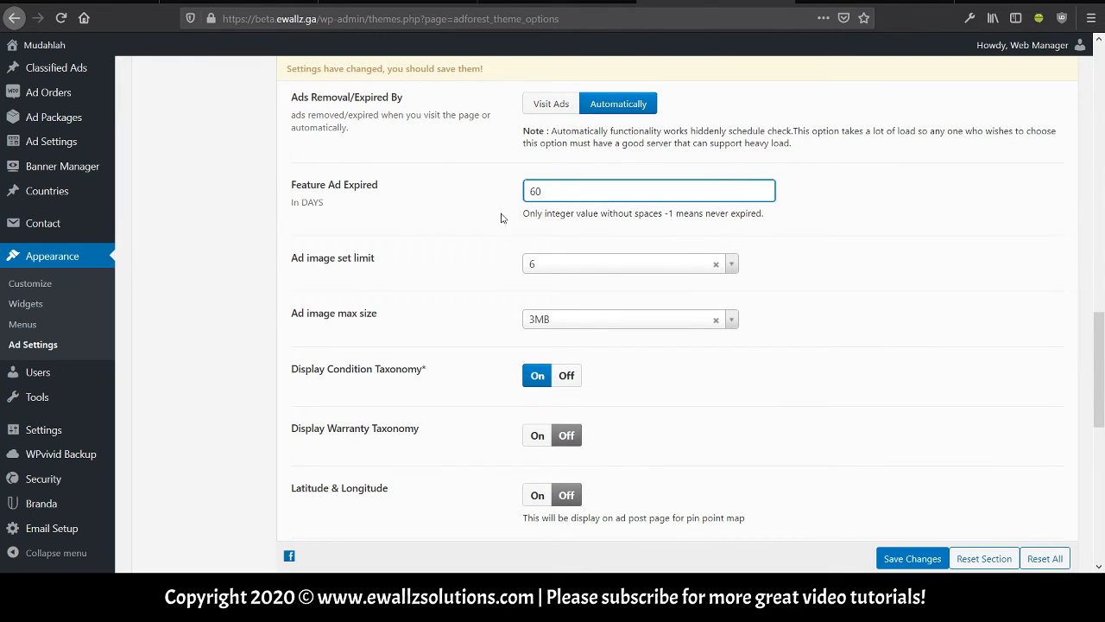
pyautogui.scroll(1, 500, 218)
pyautogui.scroll(1, 492, 283)
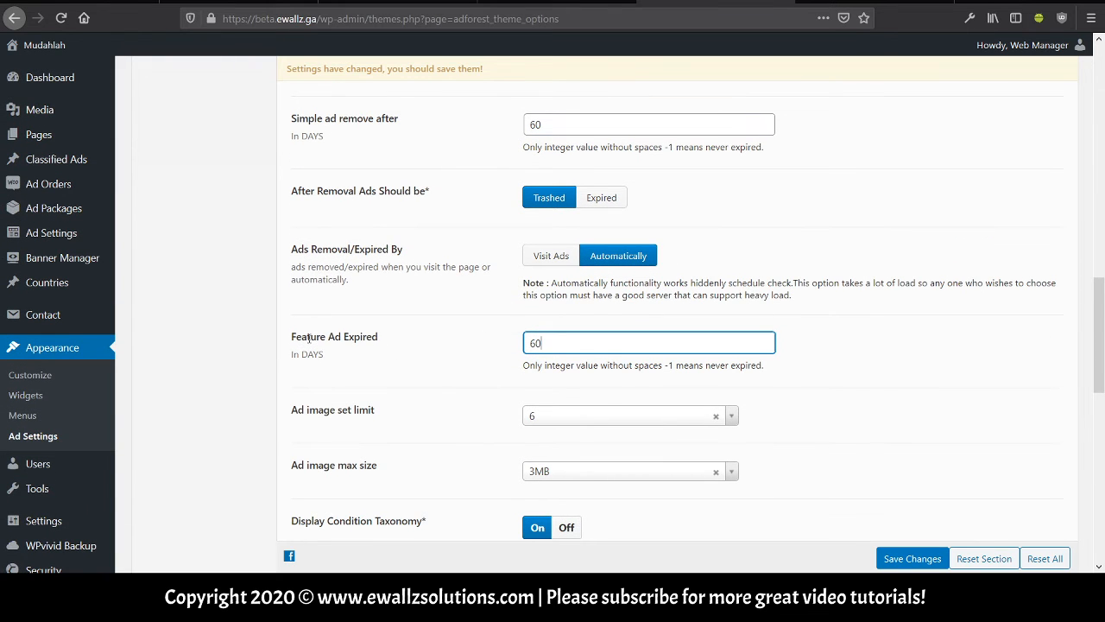
pyautogui.scroll(-1, 328, 302)
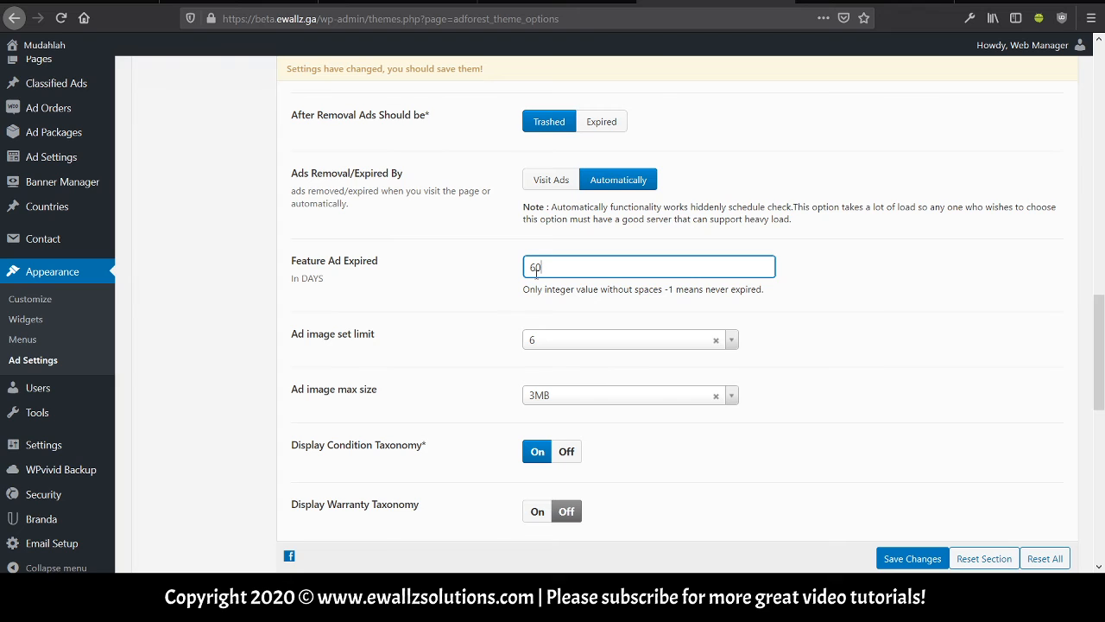
pyautogui.scroll(1, 533, 270)
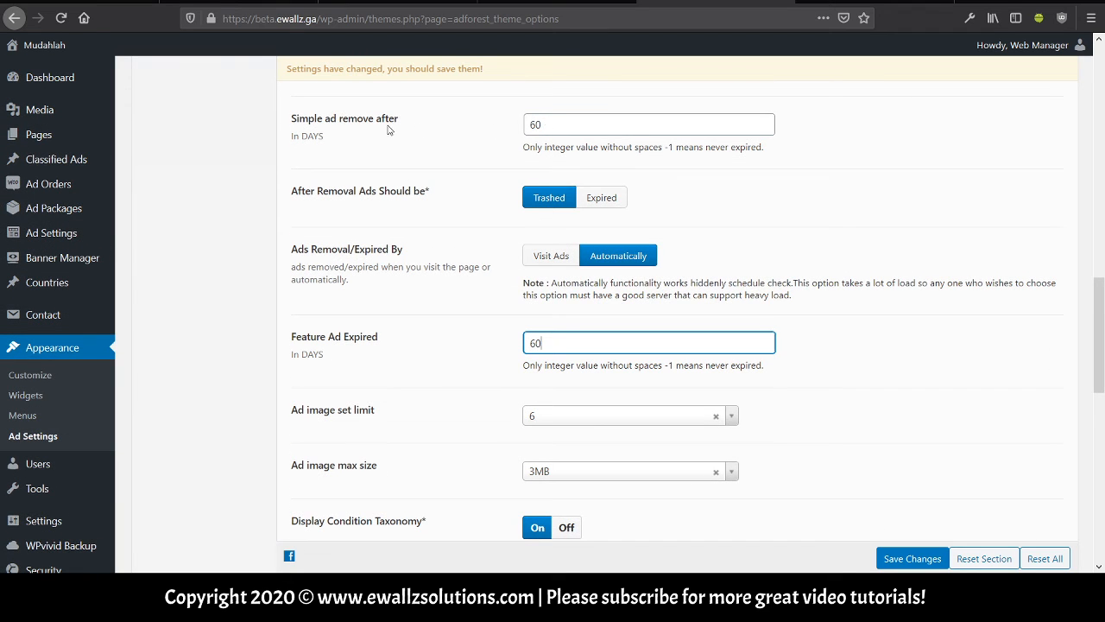
pyautogui.click(551, 121)
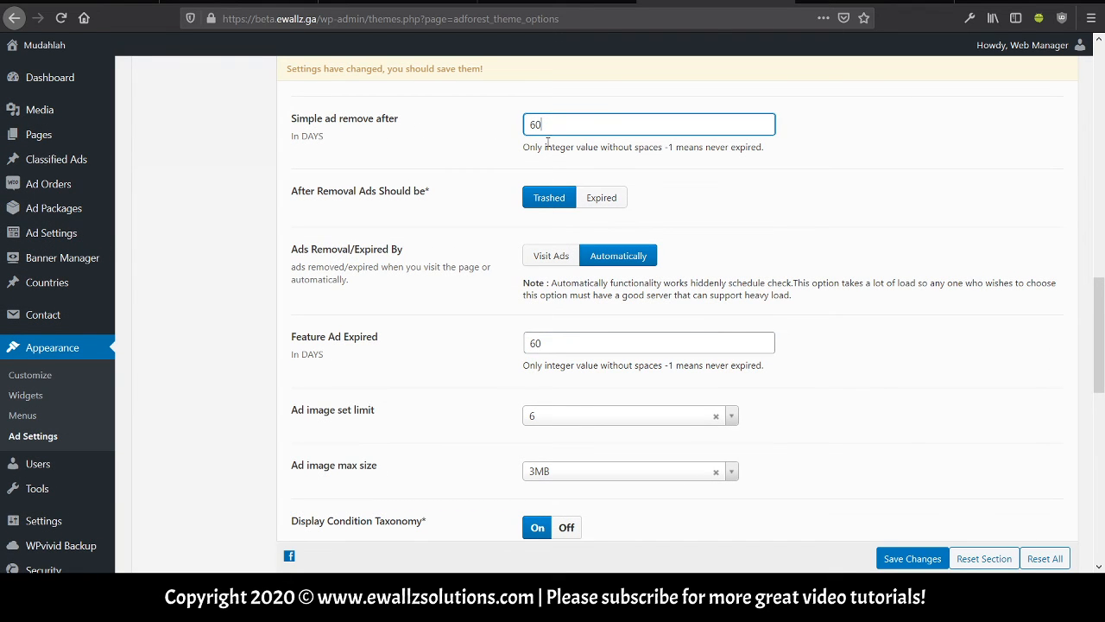
pyautogui.click(550, 344)
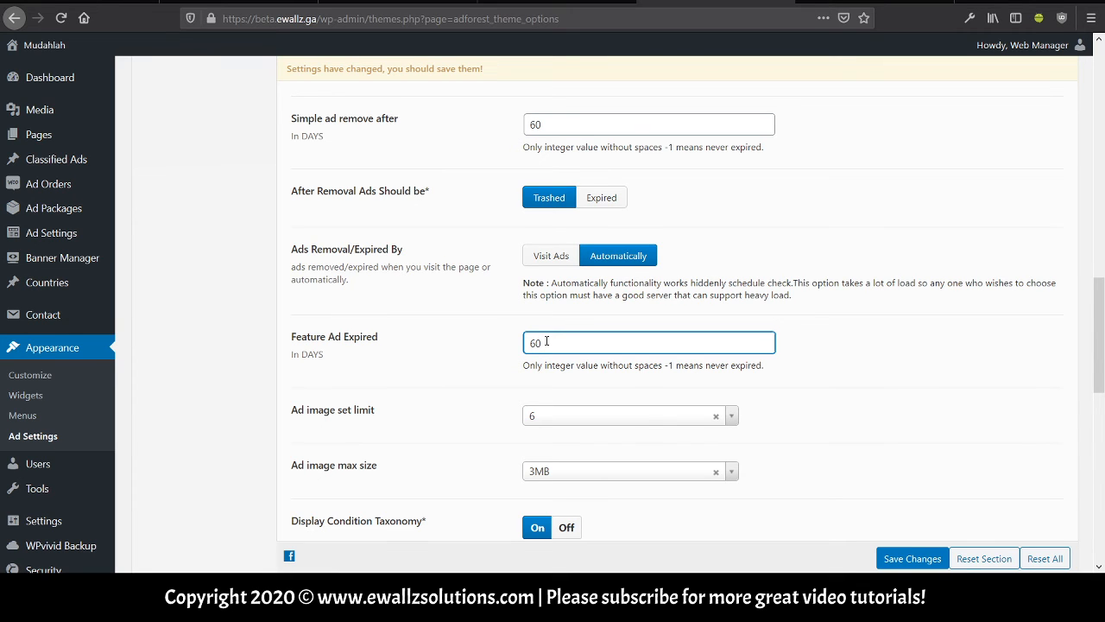
pyautogui.scroll(-2, 546, 341)
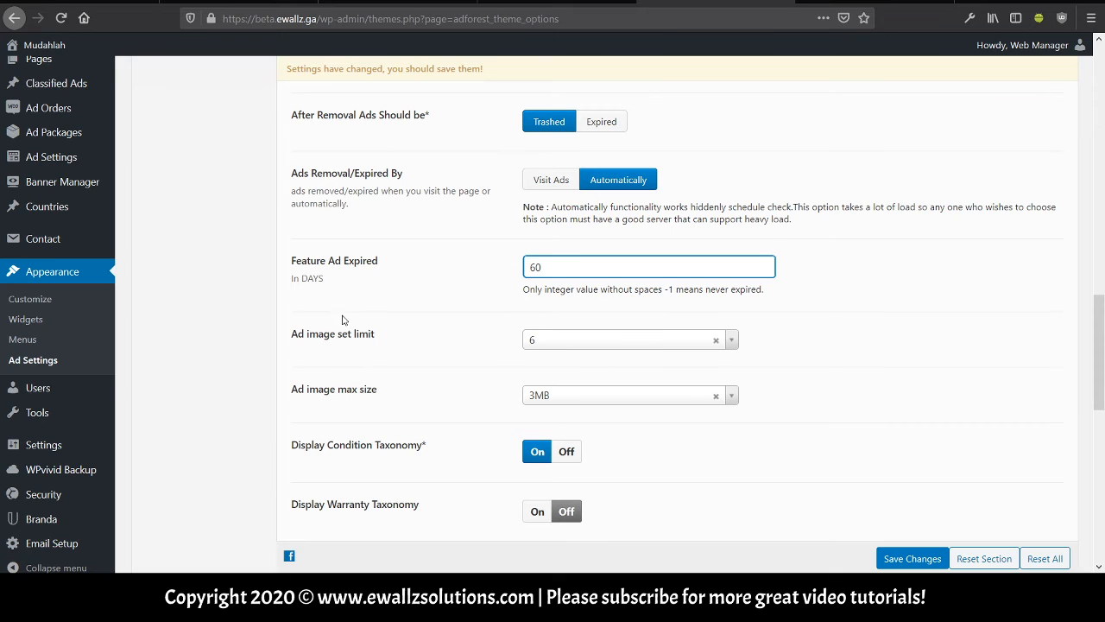
pyautogui.scroll(-2, 339, 341)
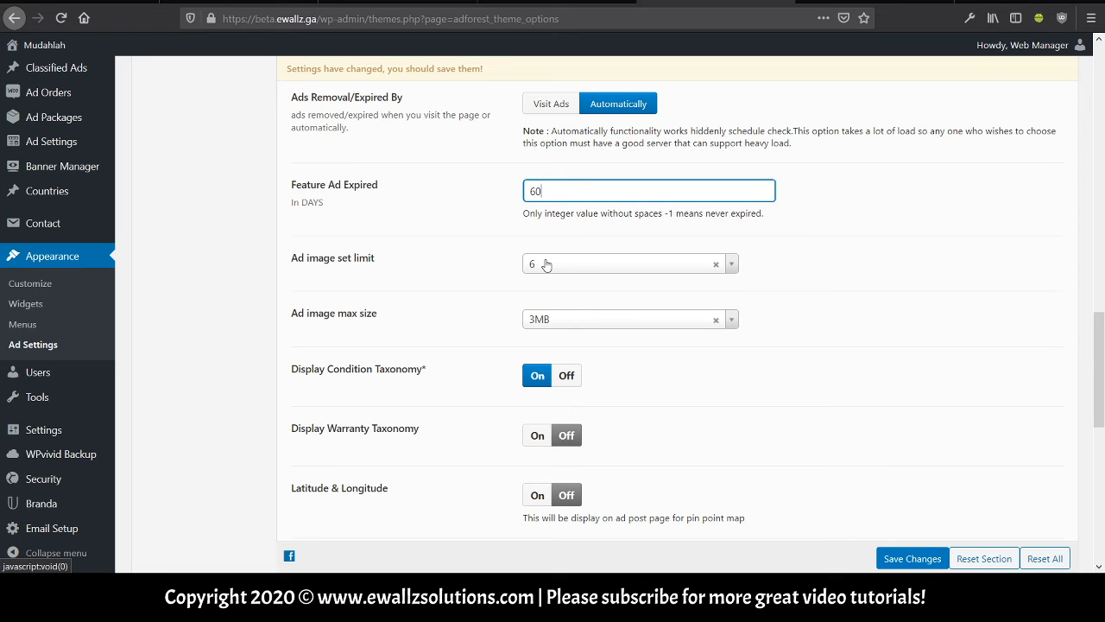
pyautogui.scroll(-2, 337, 293)
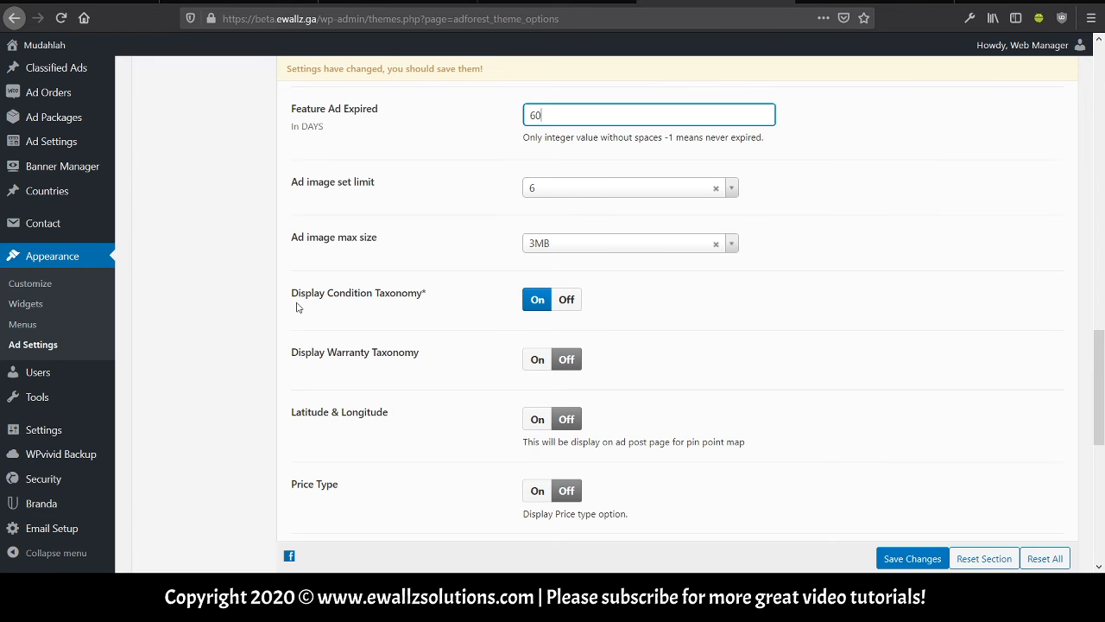
pyautogui.scroll(-2, 296, 307)
pyautogui.scroll(-2, 422, 250)
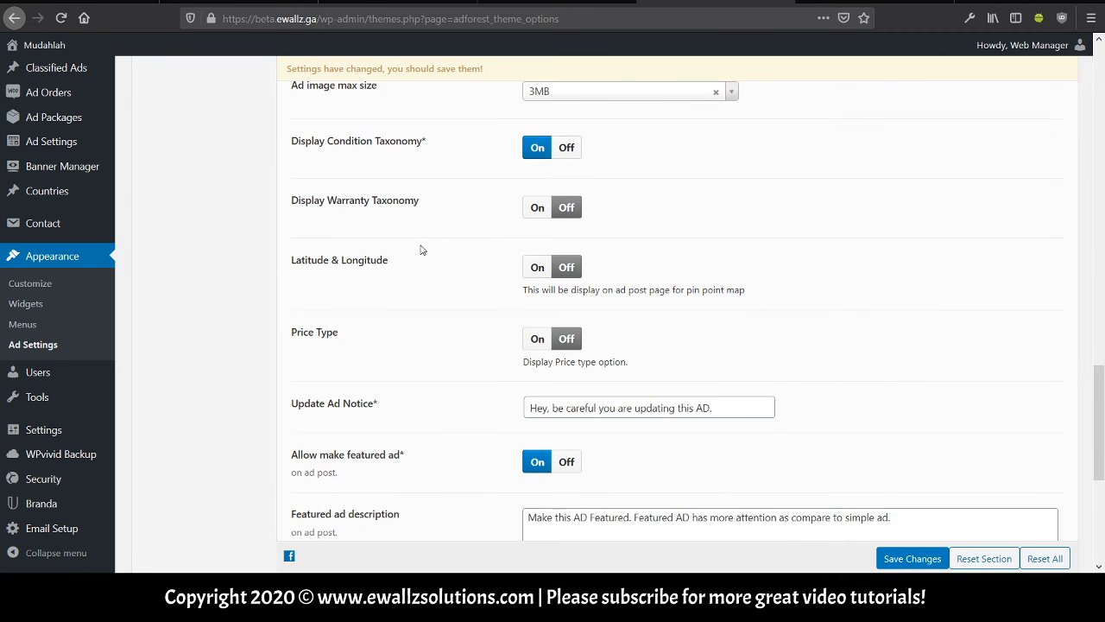
pyautogui.scroll(-2, 424, 326)
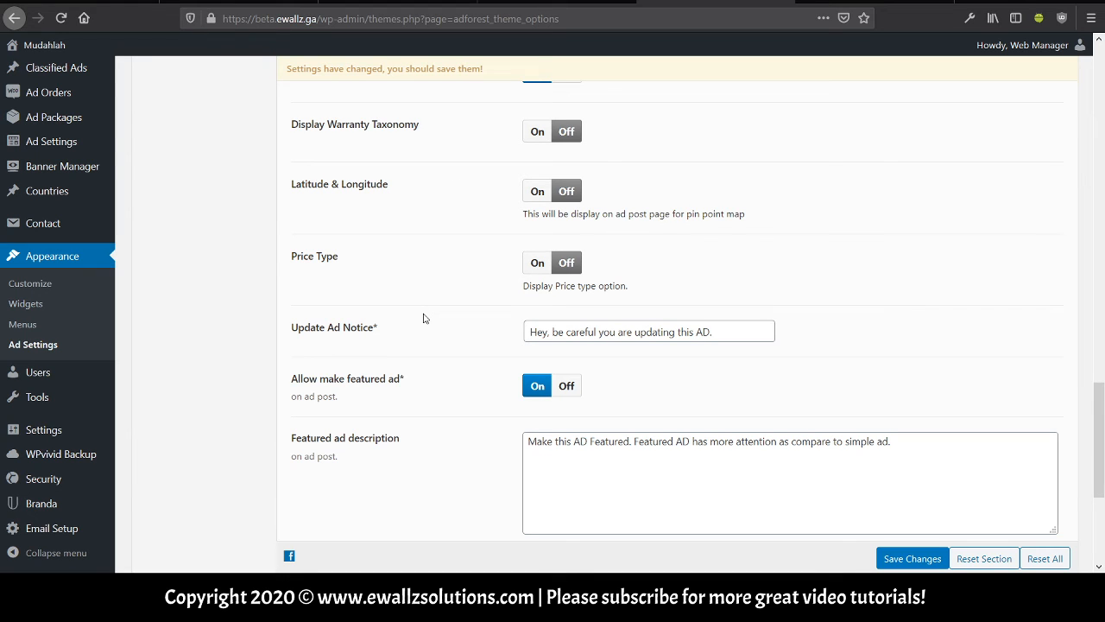
pyautogui.scroll(-2, 423, 319)
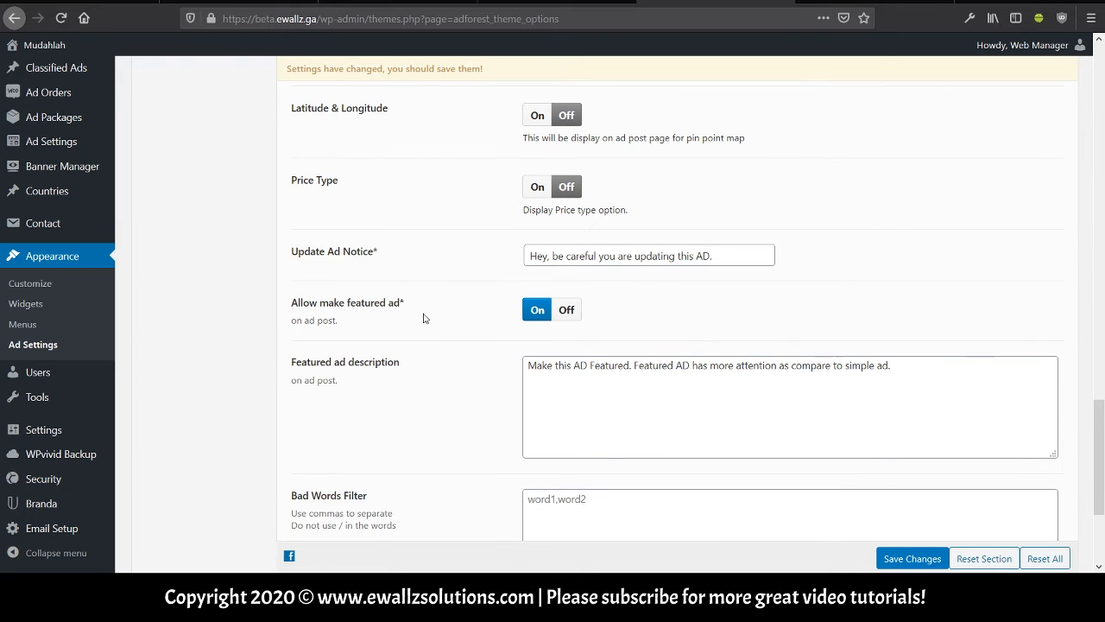
pyautogui.scroll(-5, 423, 318)
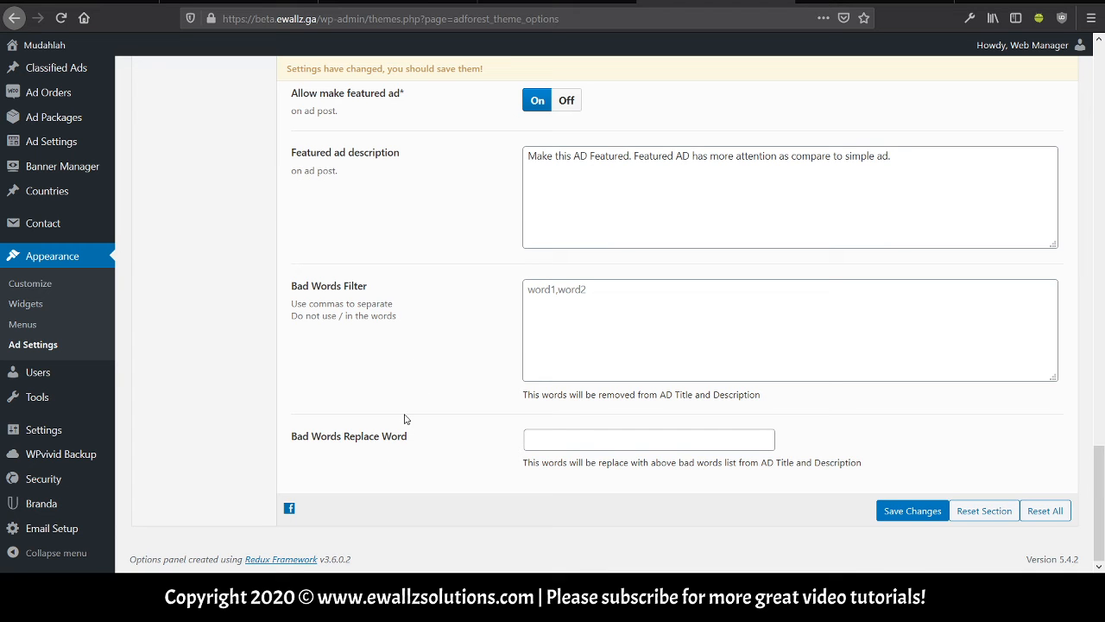
pyautogui.scroll(5, 405, 412)
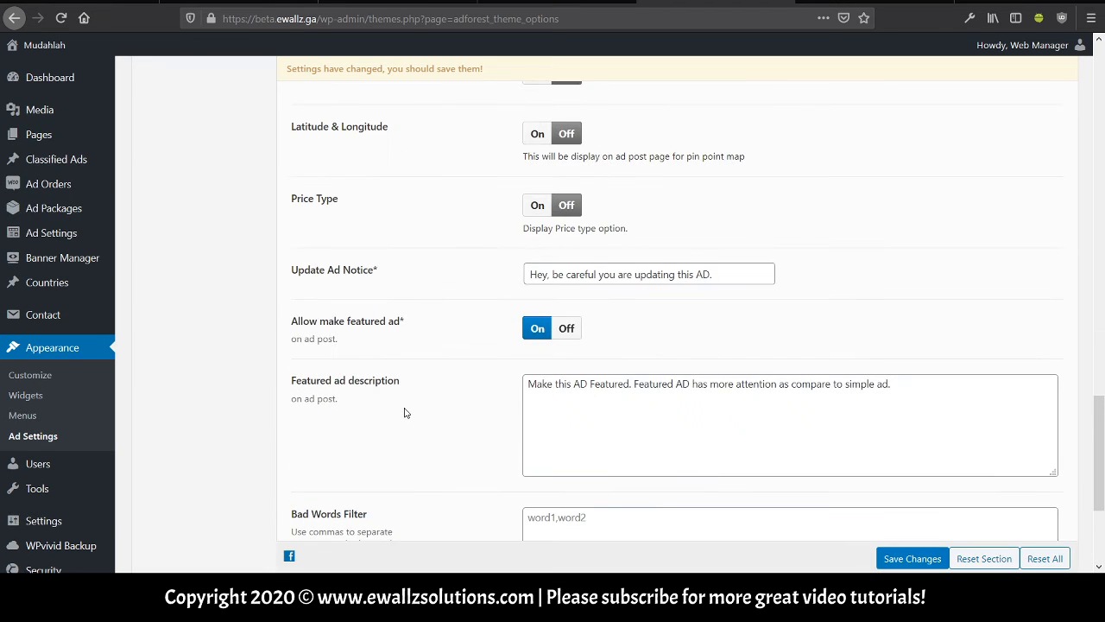
pyautogui.scroll(15, 405, 413)
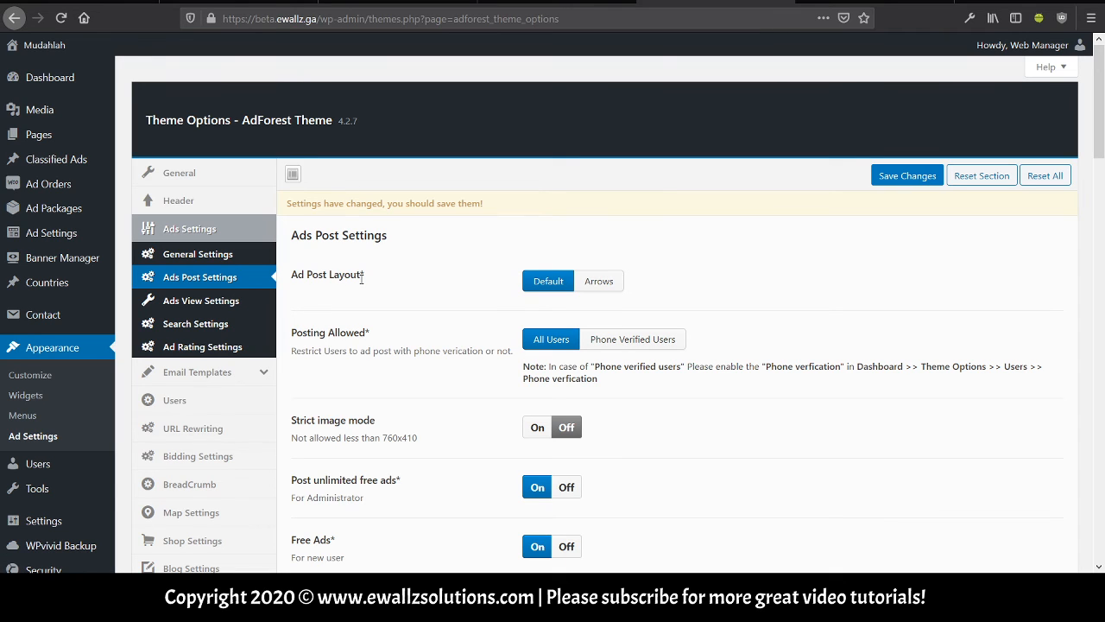
pyautogui.click(235, 306)
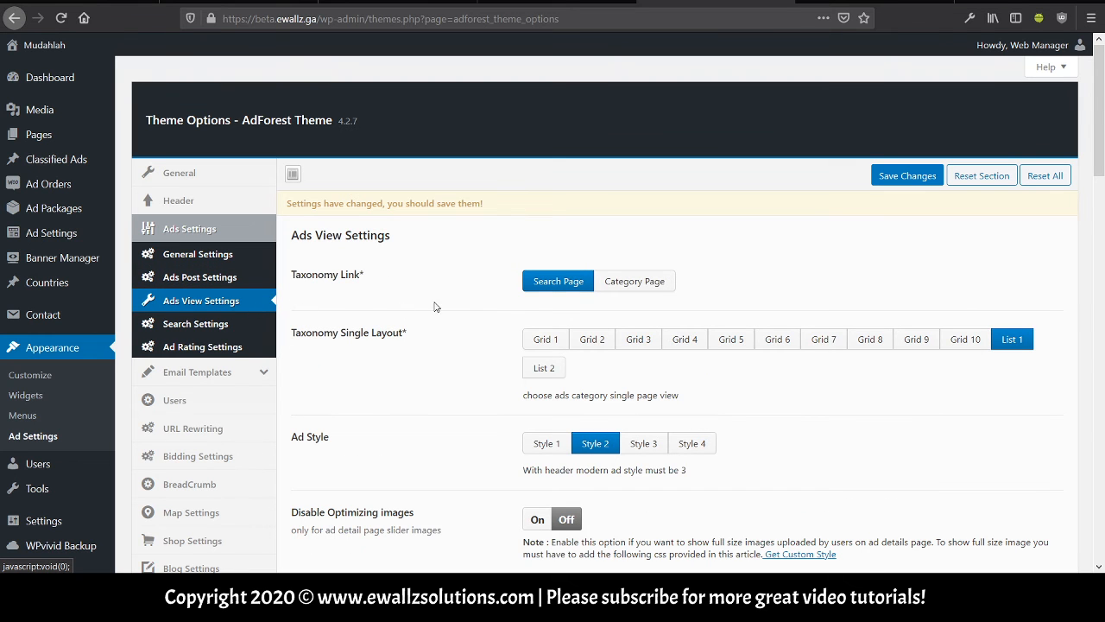
pyautogui.scroll(-5, 453, 327)
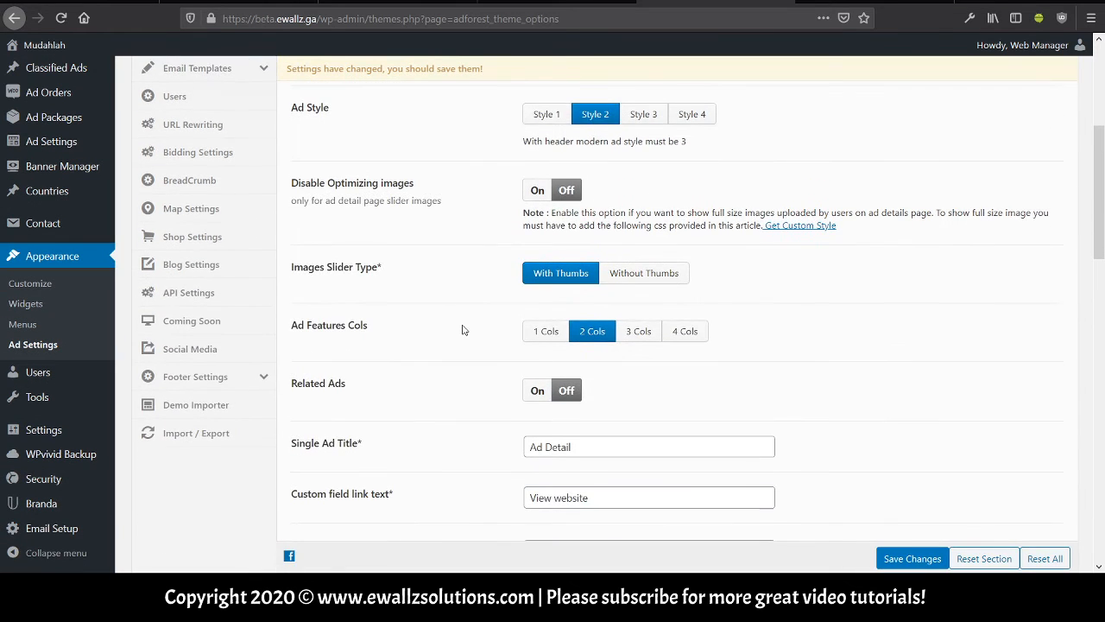
pyautogui.scroll(-2, 462, 329)
pyautogui.scroll(-2, 462, 329)
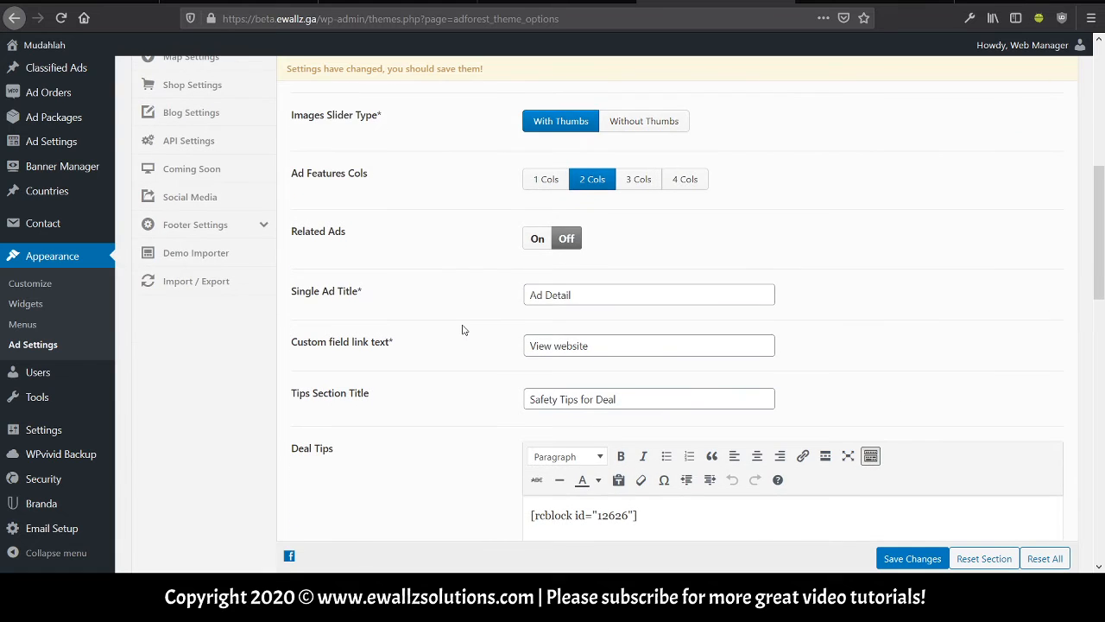
pyautogui.scroll(-10, 462, 330)
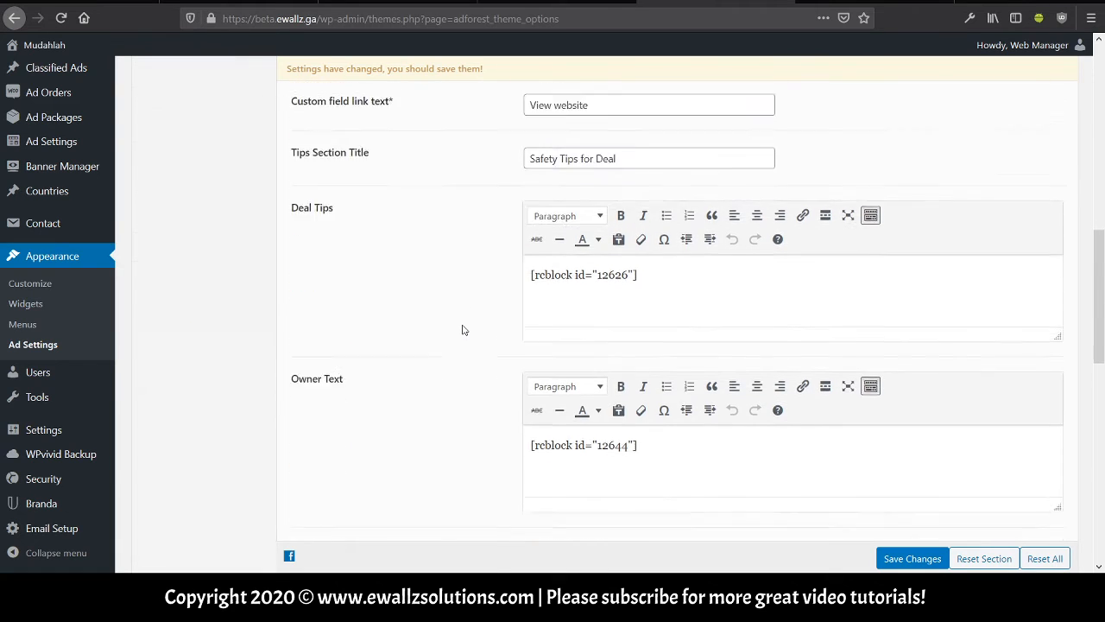
pyautogui.scroll(-11, 462, 329)
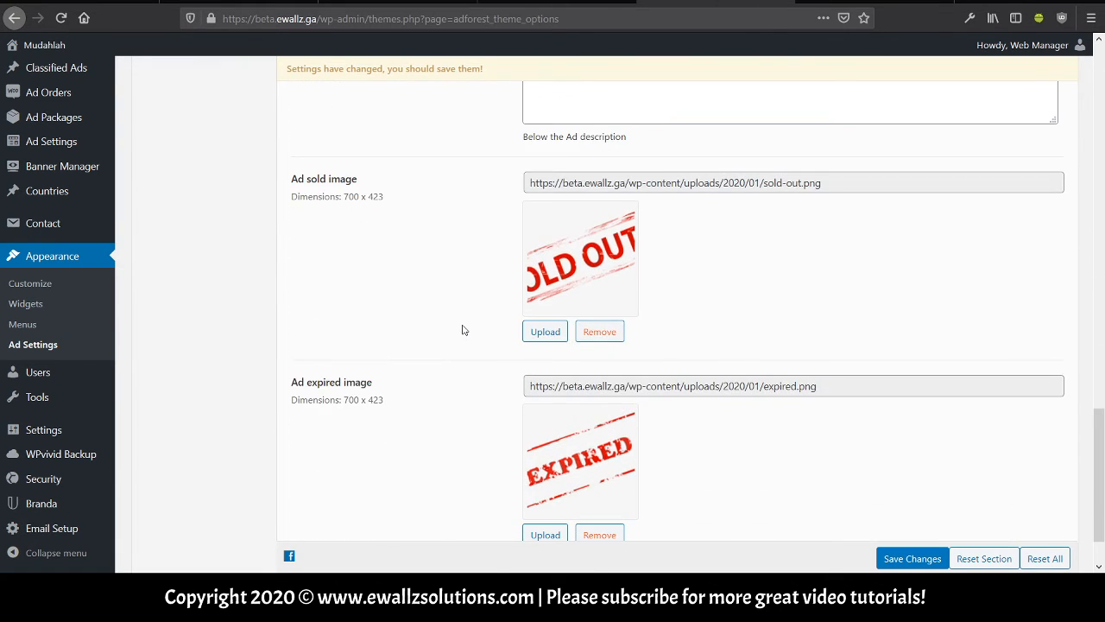
pyautogui.scroll(-2, 462, 330)
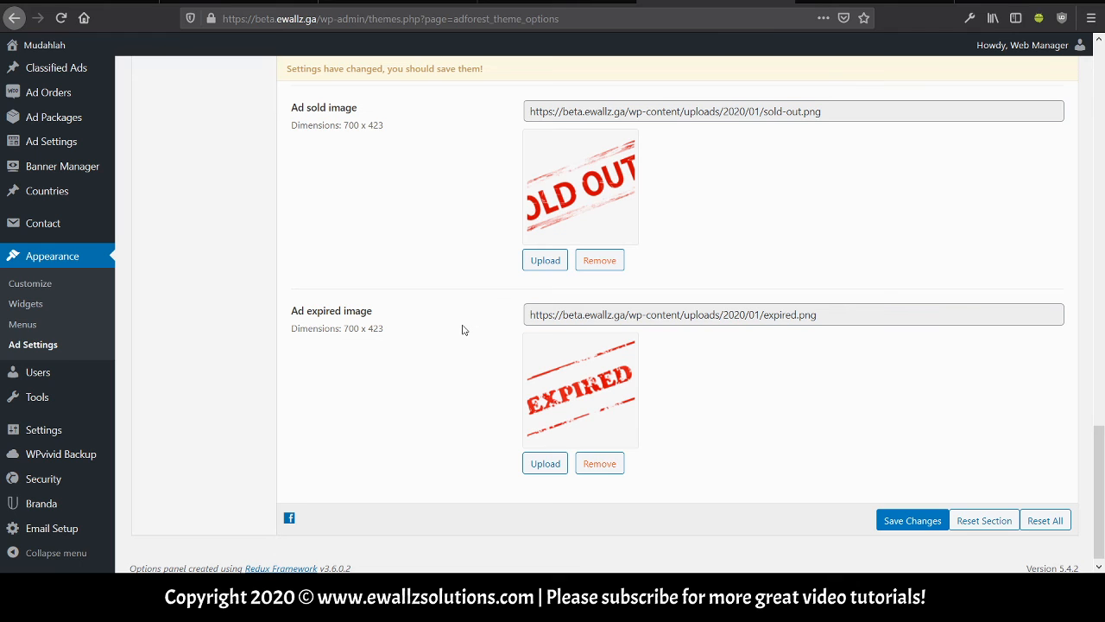
pyautogui.scroll(3, 462, 330)
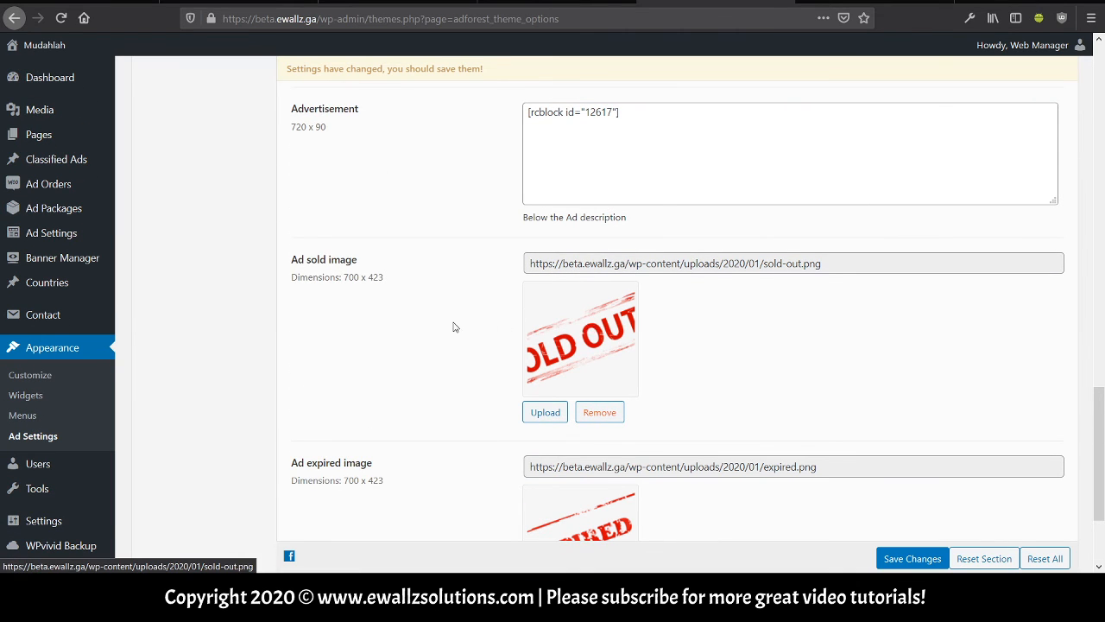
pyautogui.scroll(-2, 455, 327)
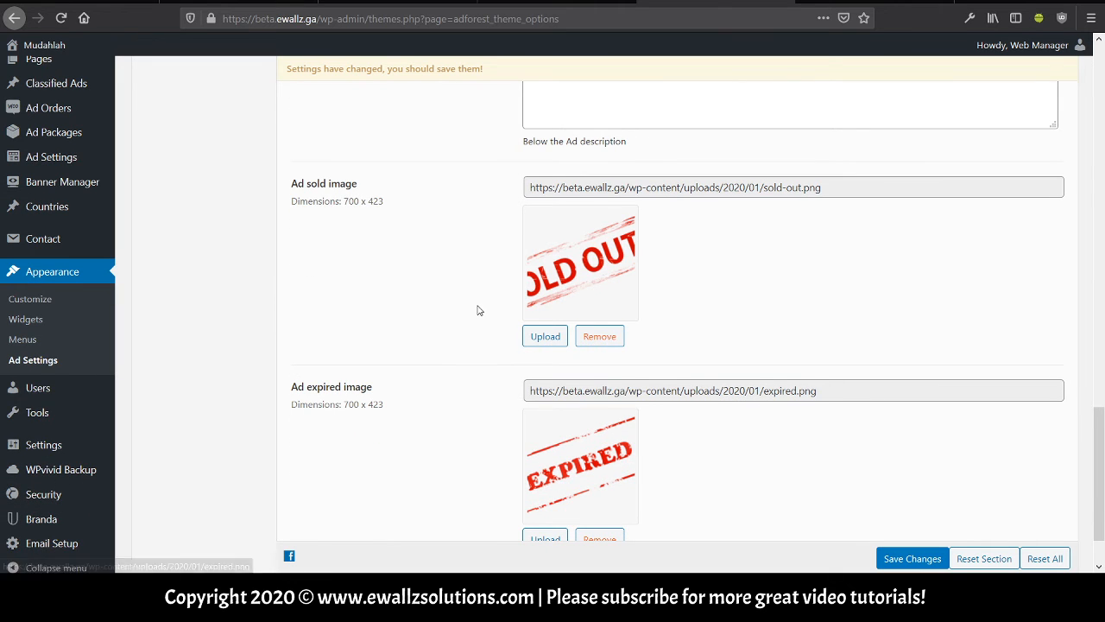
pyautogui.scroll(2, 479, 310)
pyautogui.scroll(15, 479, 310)
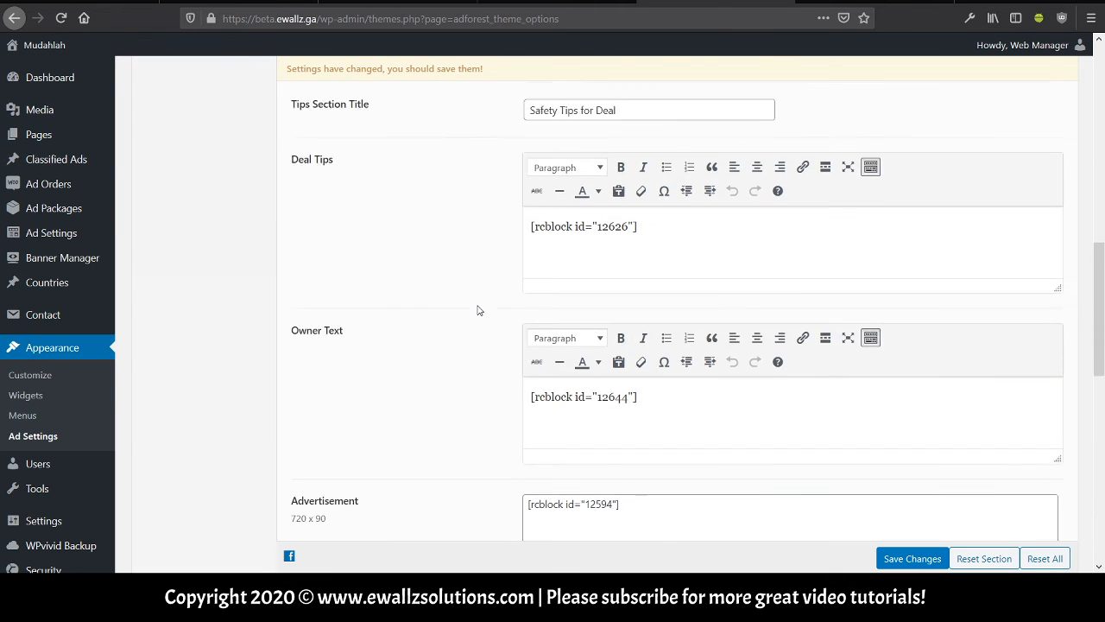
pyautogui.scroll(3, 479, 310)
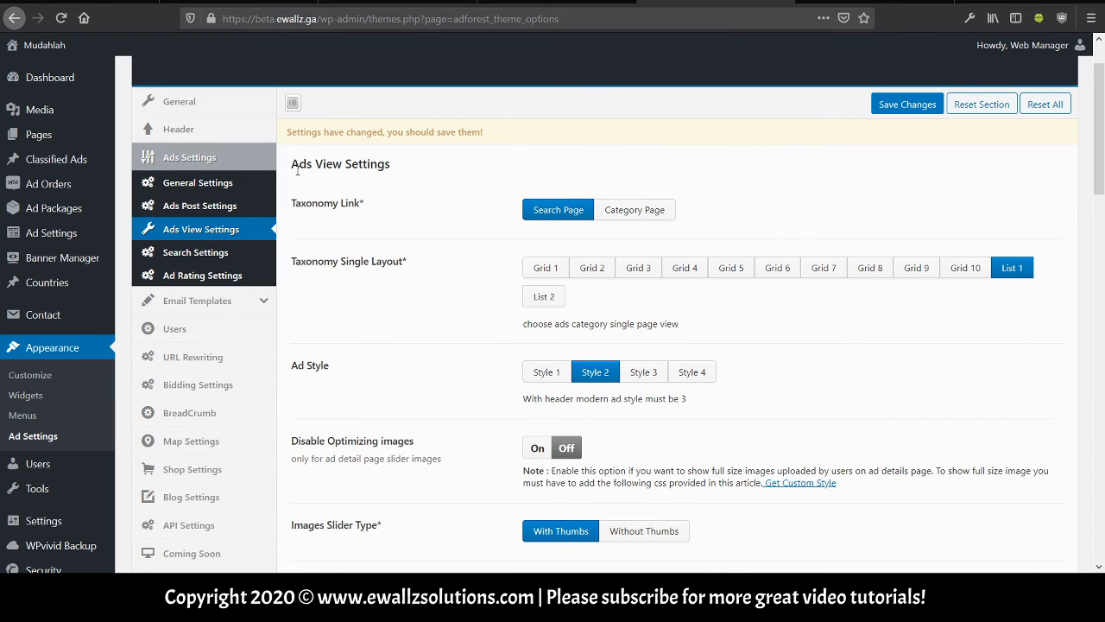
# Review Search Settings: Search Page Search Deals, Search Layout With Top Bar, Grid 8.
pyautogui.click(263, 260)
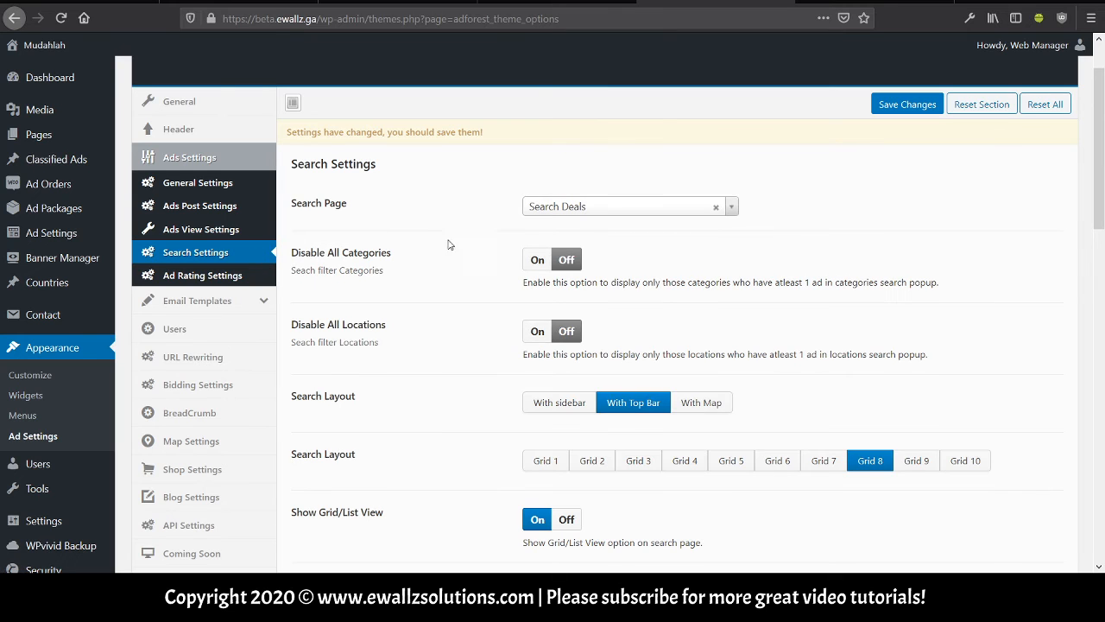
pyautogui.scroll(-1, 442, 243)
pyautogui.scroll(-10, 440, 245)
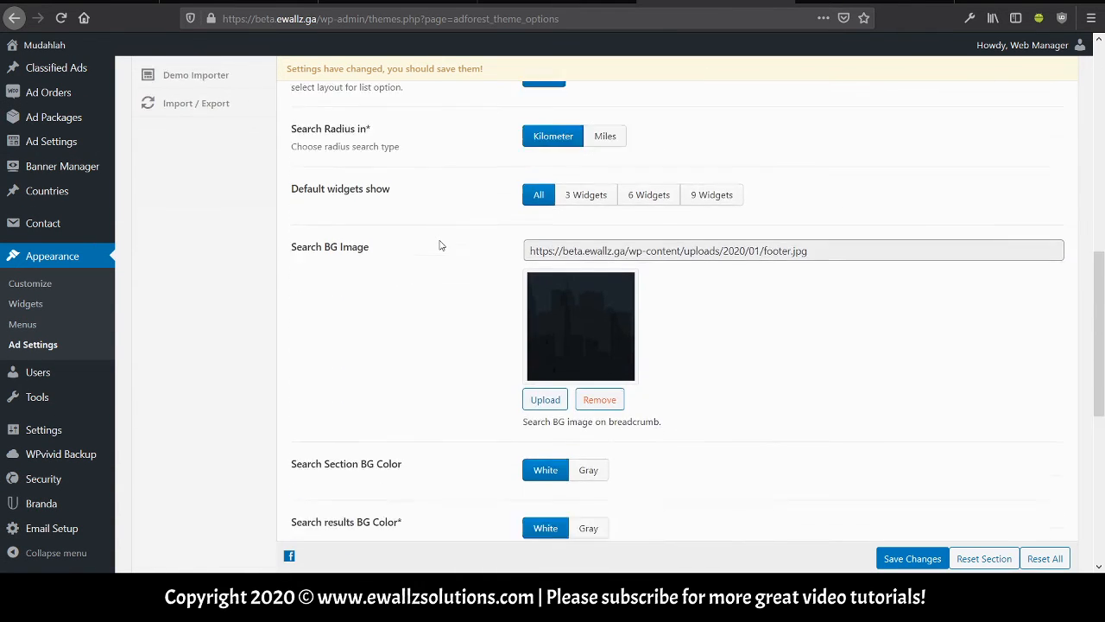
pyautogui.scroll(-3, 440, 246)
pyautogui.scroll(5, 440, 246)
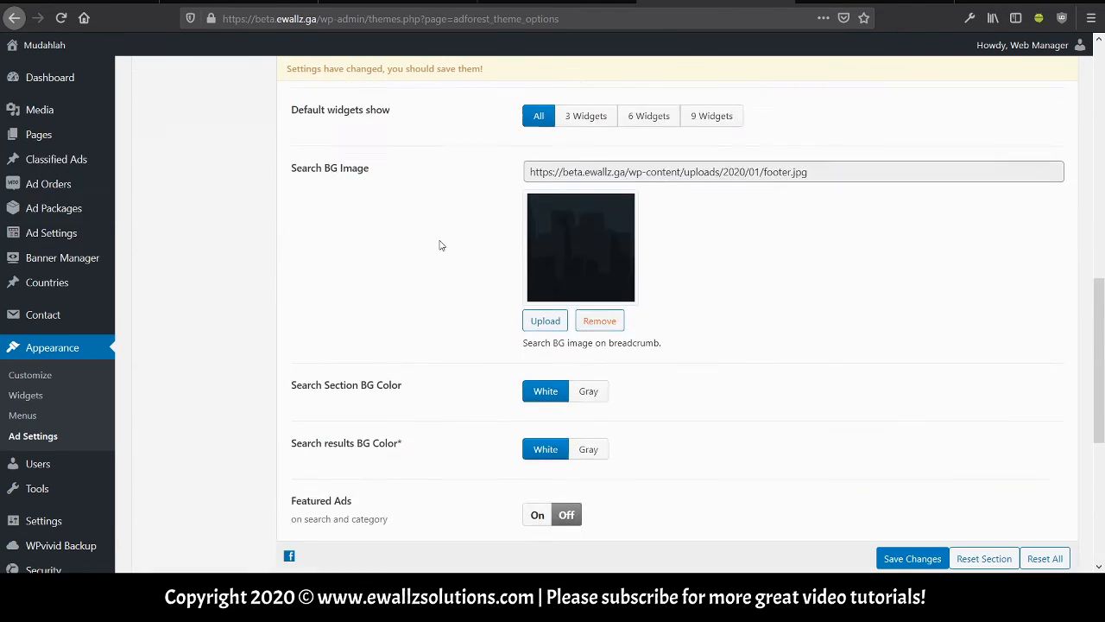
pyautogui.scroll(10, 438, 245)
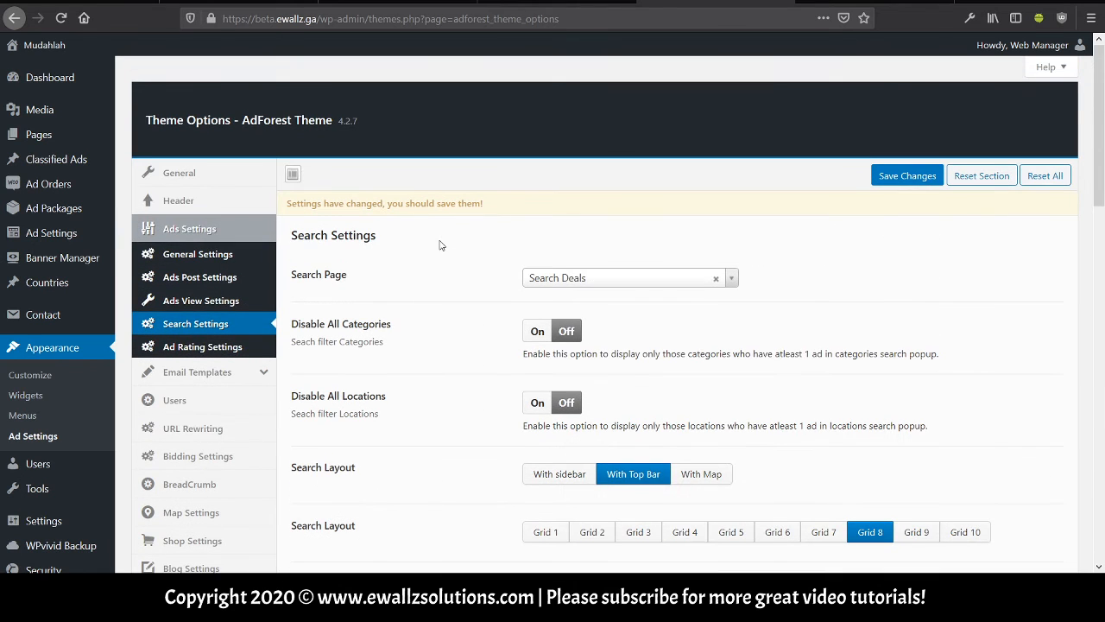
# Show the Ad Rating Settings and confirm Rating on ad is Off.
pyautogui.click(272, 350)
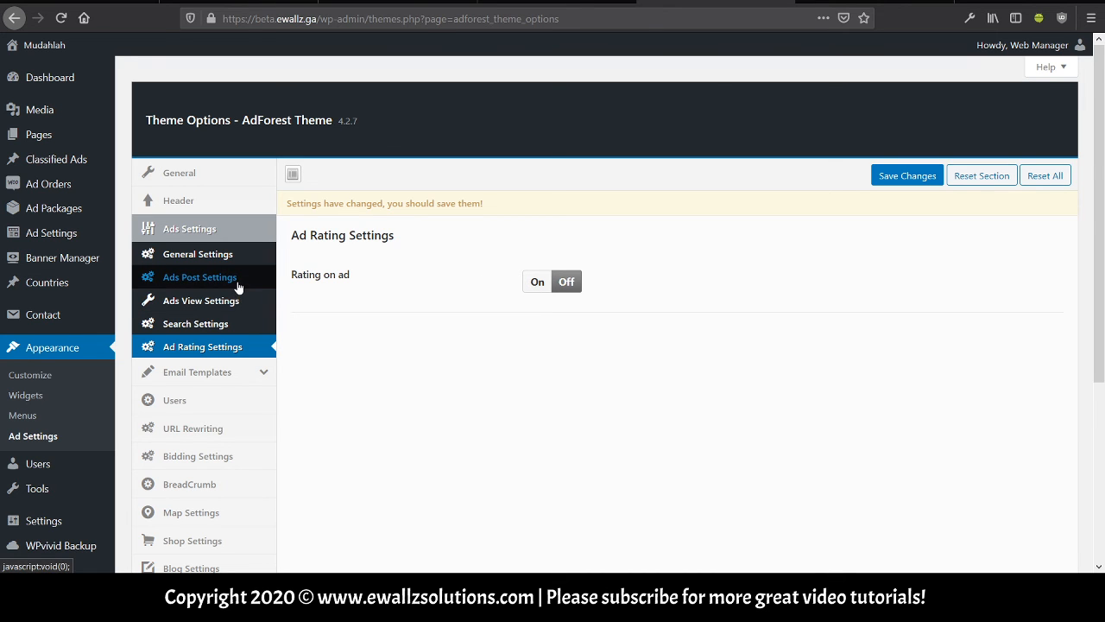
pyautogui.scroll(-2, 239, 286)
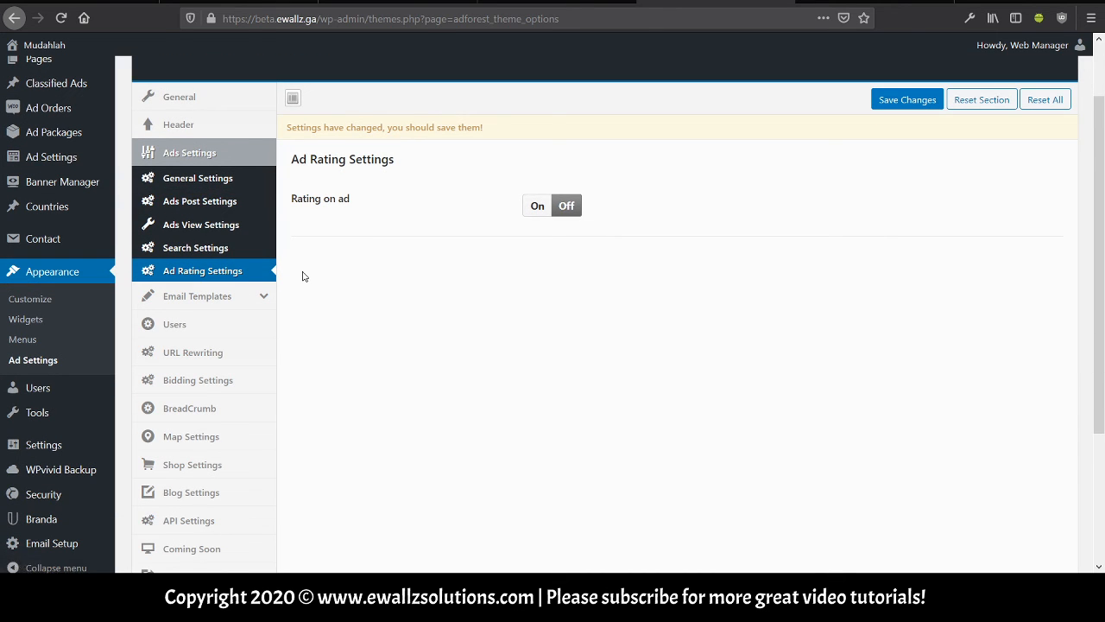
# Review the New Ad Email template with subject 'You have new Ad submission on %site_name%'.
pyautogui.click(257, 300)
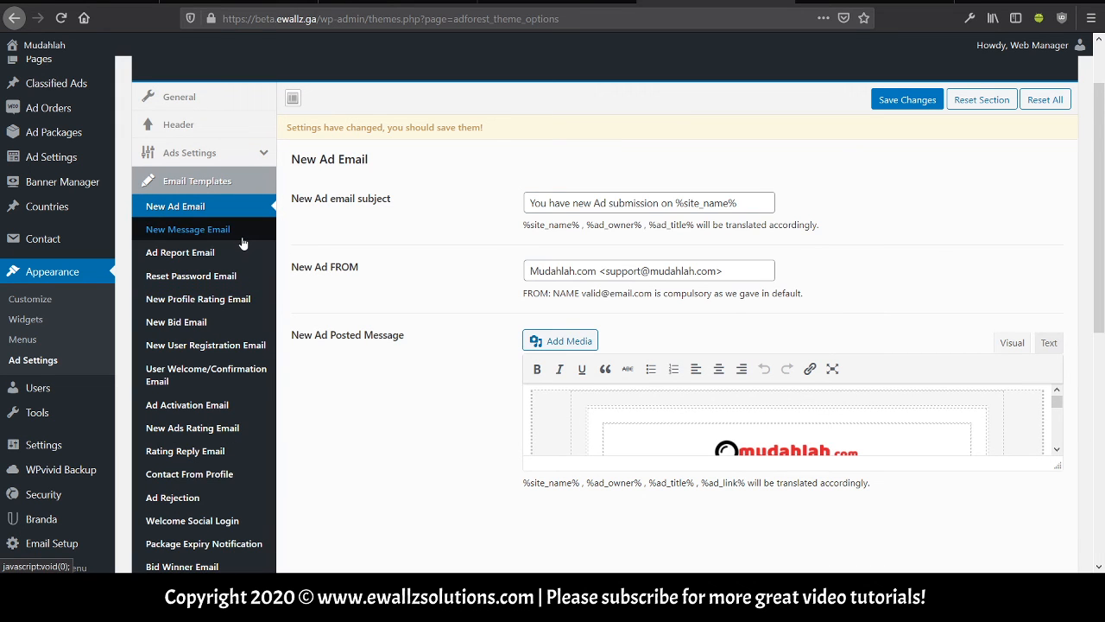
pyautogui.scroll(-1, 245, 244)
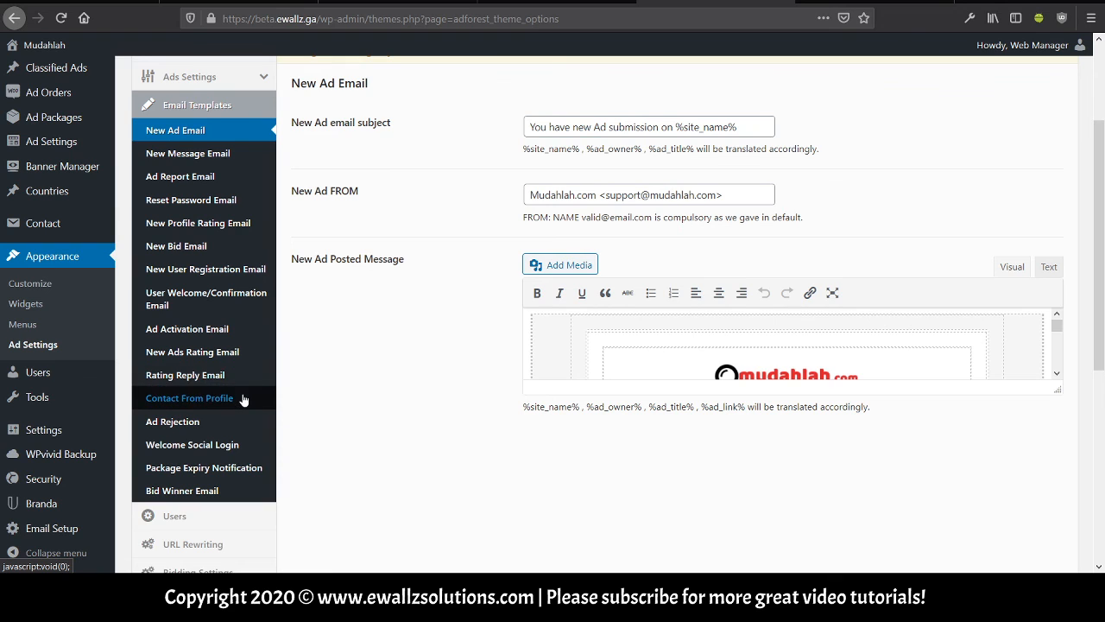
pyautogui.scroll(1, 244, 400)
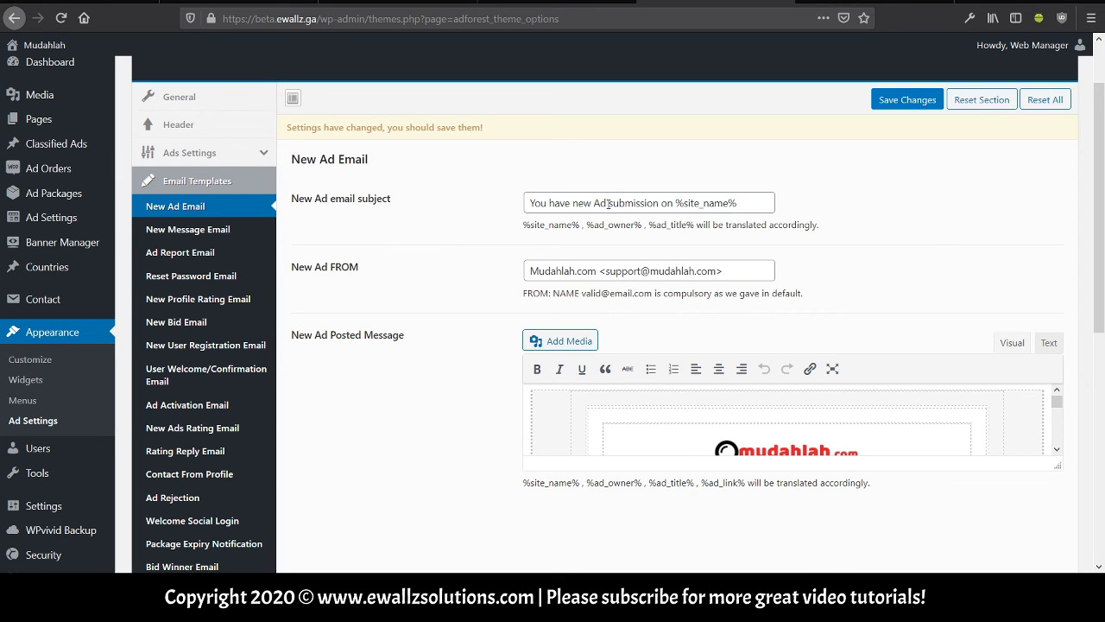
pyautogui.scroll(-2, 567, 258)
pyautogui.scroll(-1, 613, 353)
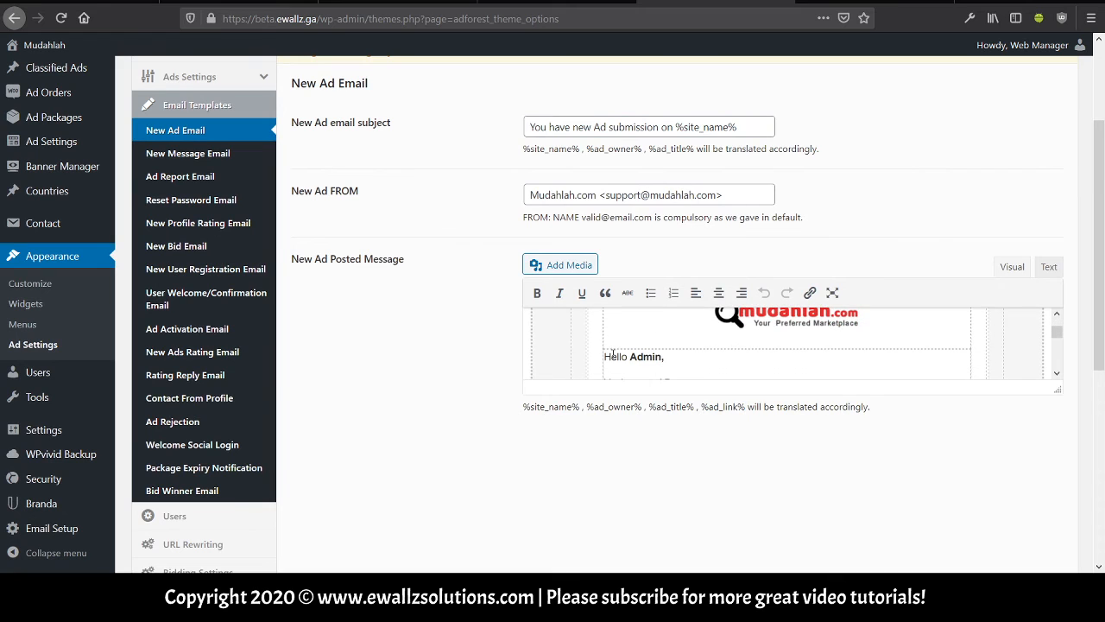
pyautogui.scroll(2, 506, 325)
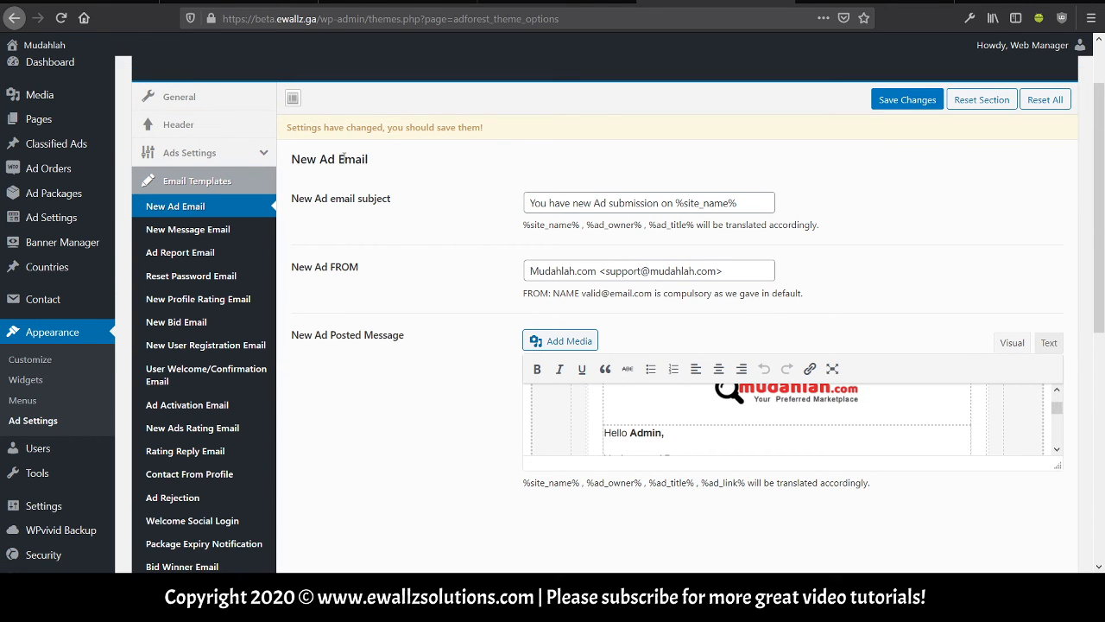
pyautogui.scroll(-2, 518, 277)
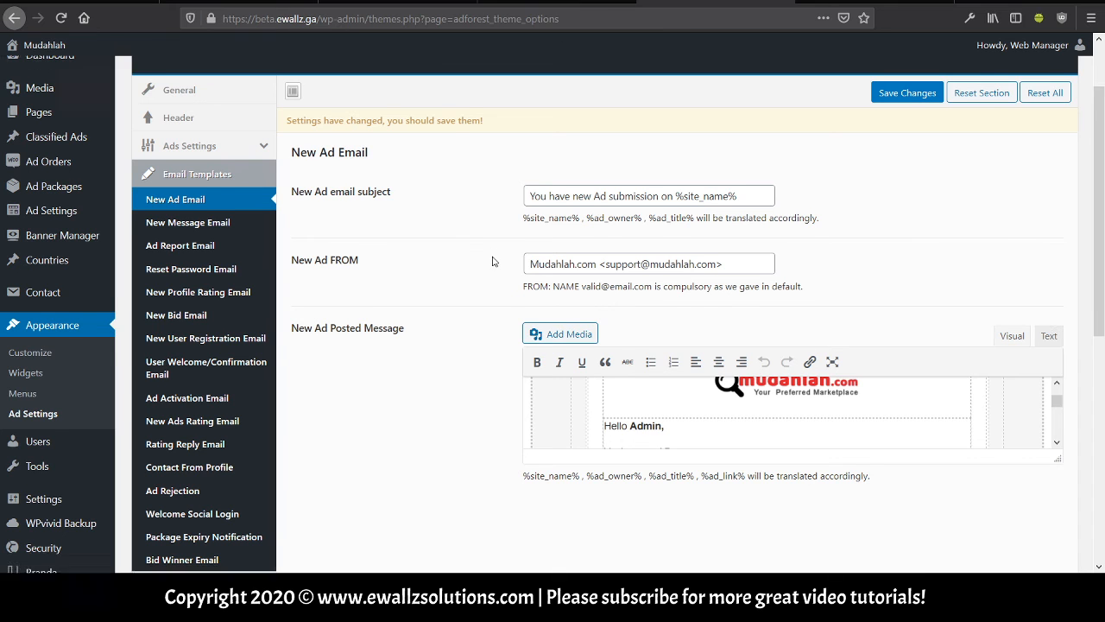
pyautogui.scroll(3, 628, 338)
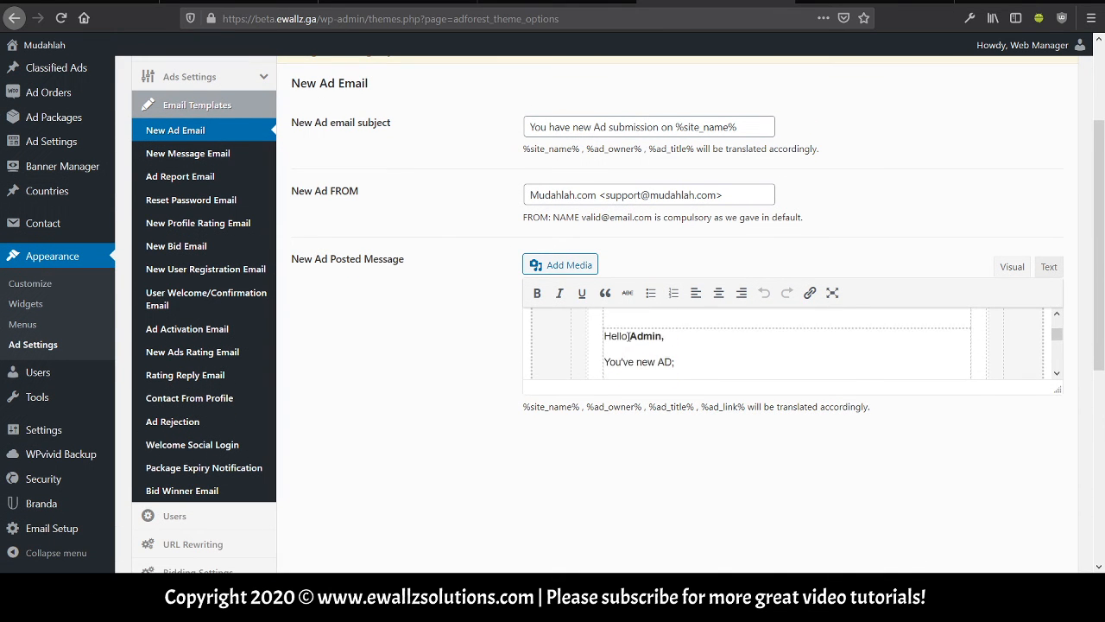
pyautogui.scroll(-2, 664, 357)
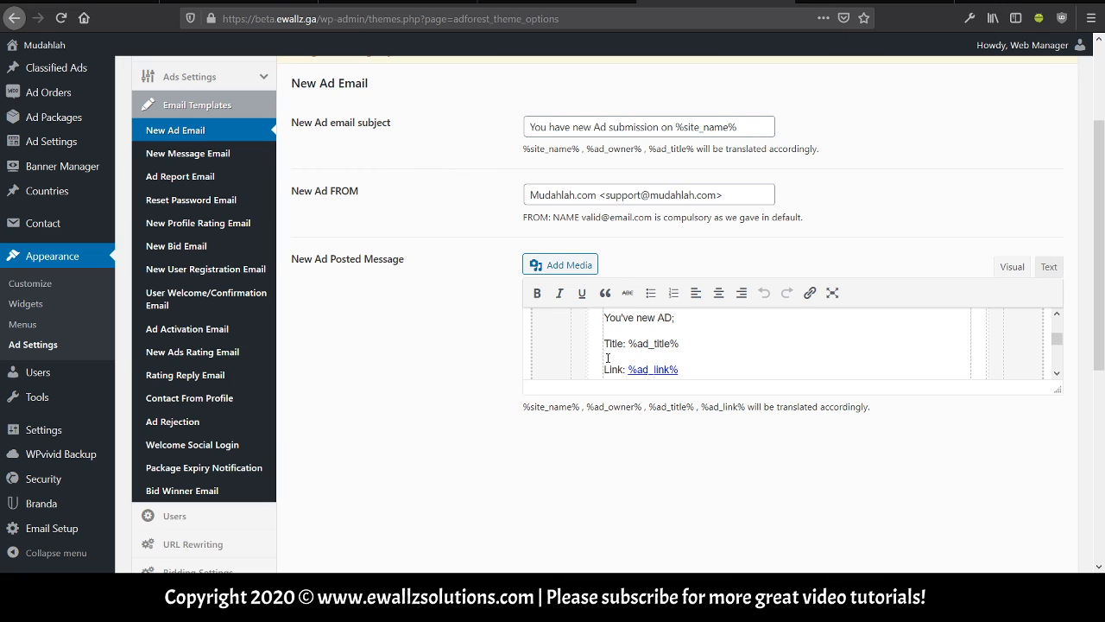
pyautogui.scroll(-2, 589, 347)
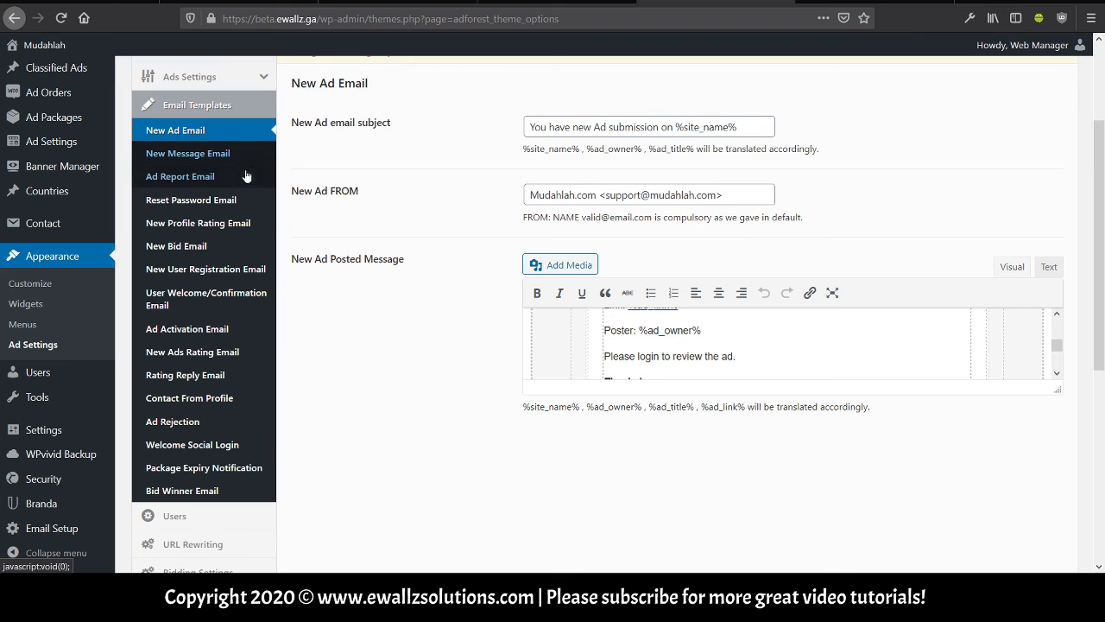
# Look over Reset Password Email, then show New User Registration Email with admin subject 'New User Registration'.
pyautogui.click(243, 206)
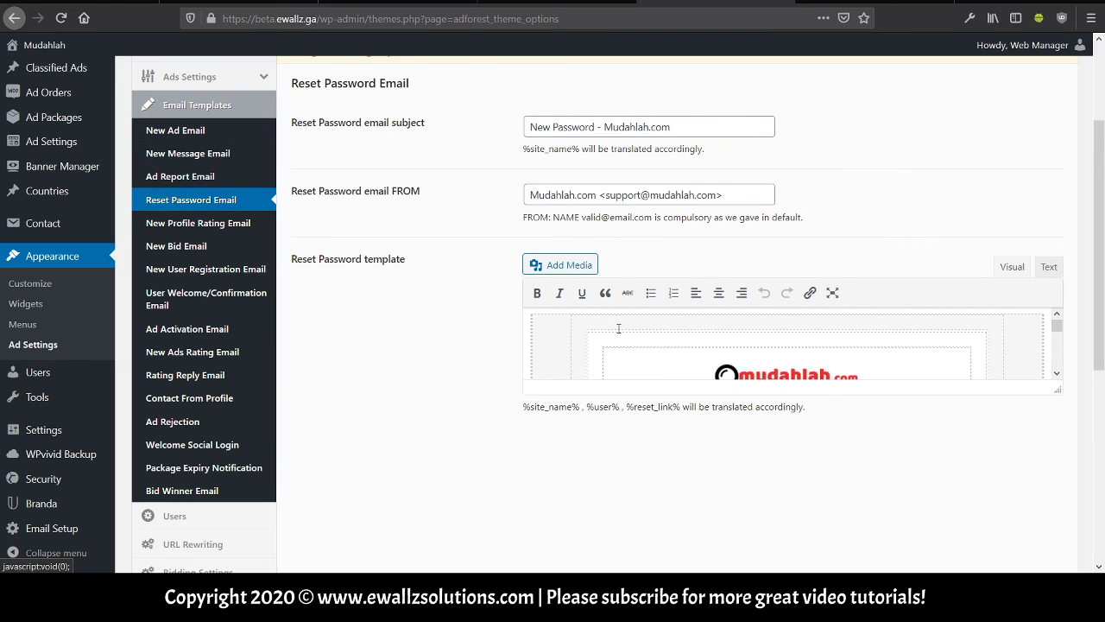
pyautogui.scroll(-1, 611, 358)
pyautogui.scroll(-3, 611, 358)
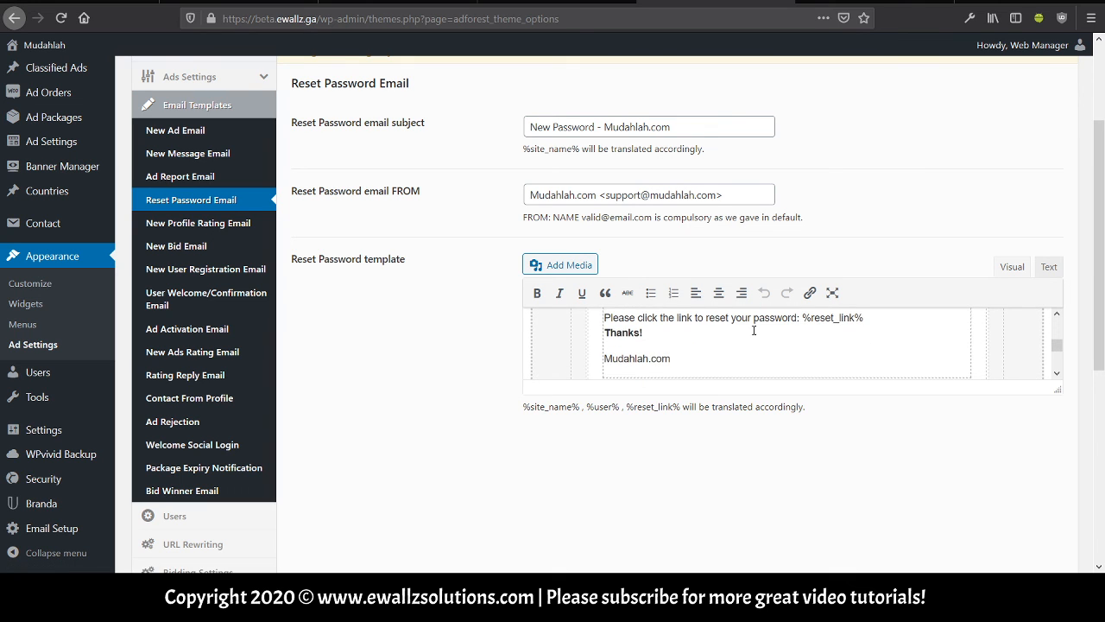
pyautogui.scroll(3, 829, 321)
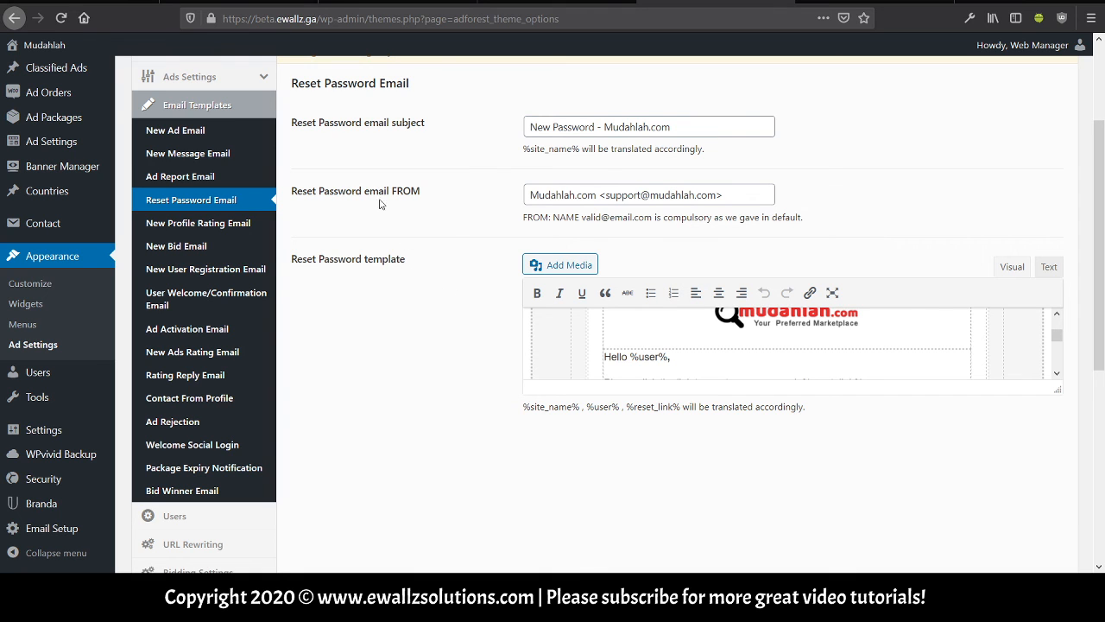
pyautogui.click(245, 270)
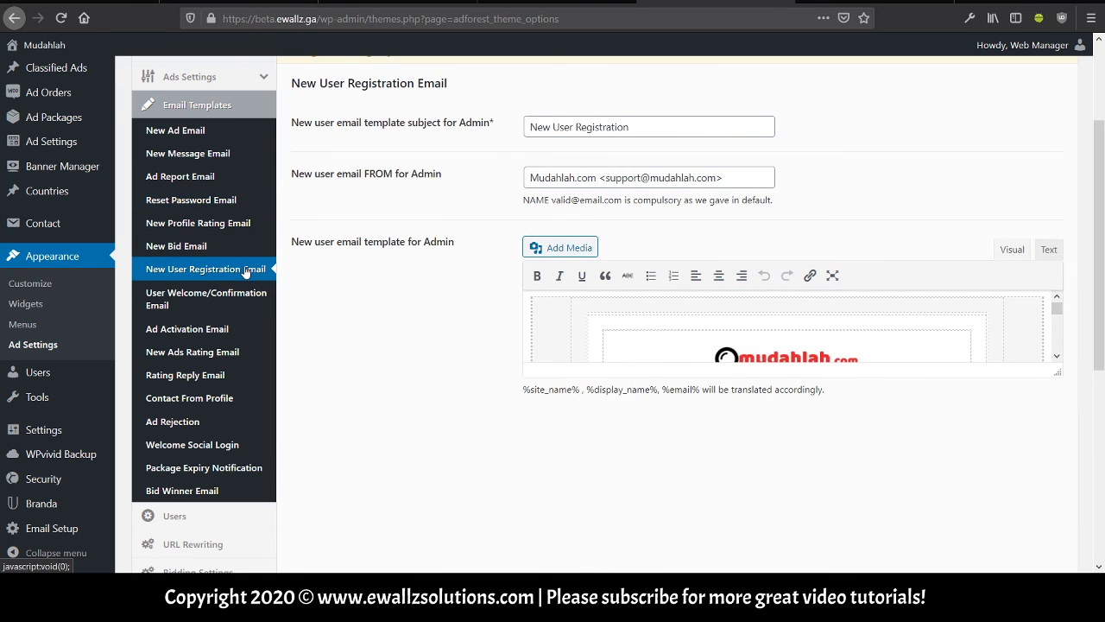
# Read the User Welcome/Confirmation Email body asking users to verify via %verification_link%.
pyautogui.click(240, 291)
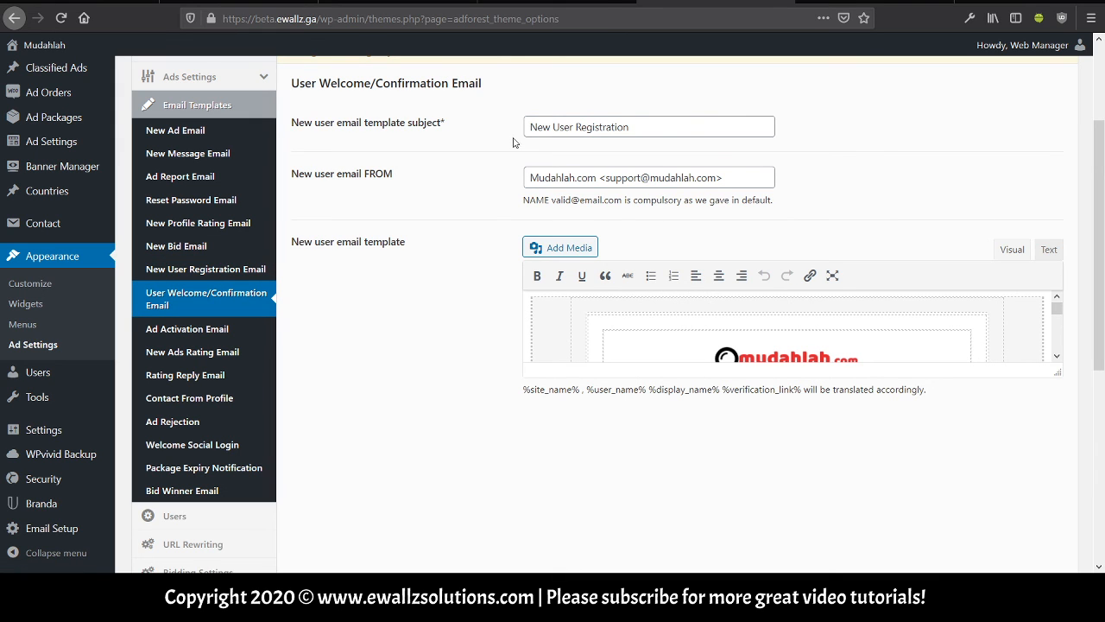
pyautogui.scroll(-5, 644, 323)
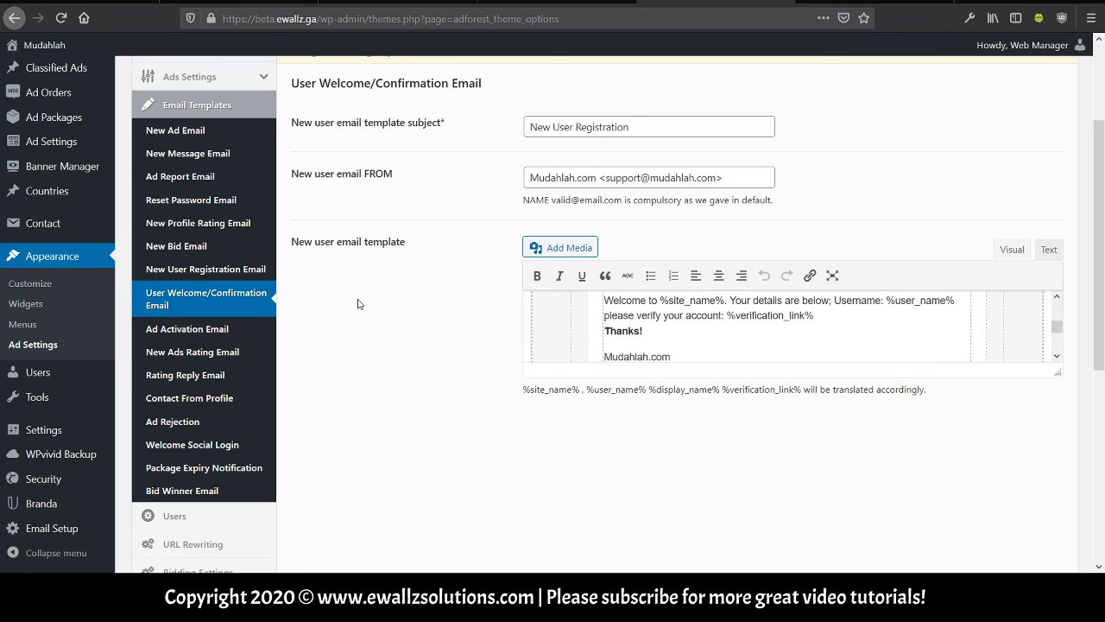
pyautogui.scroll(2, 259, 208)
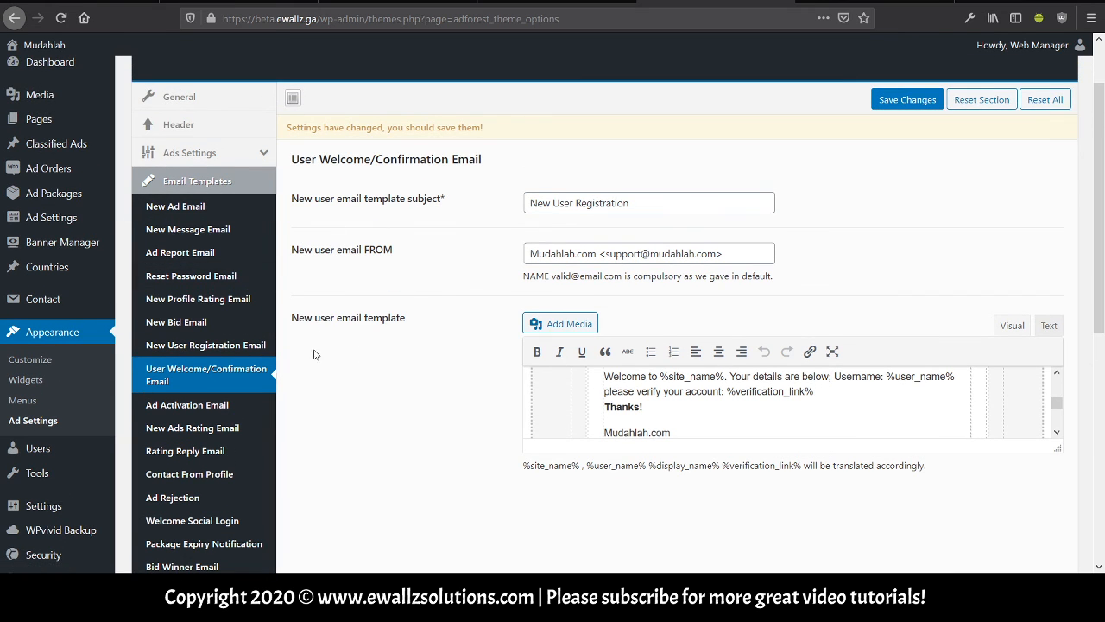
pyautogui.scroll(2, 427, 313)
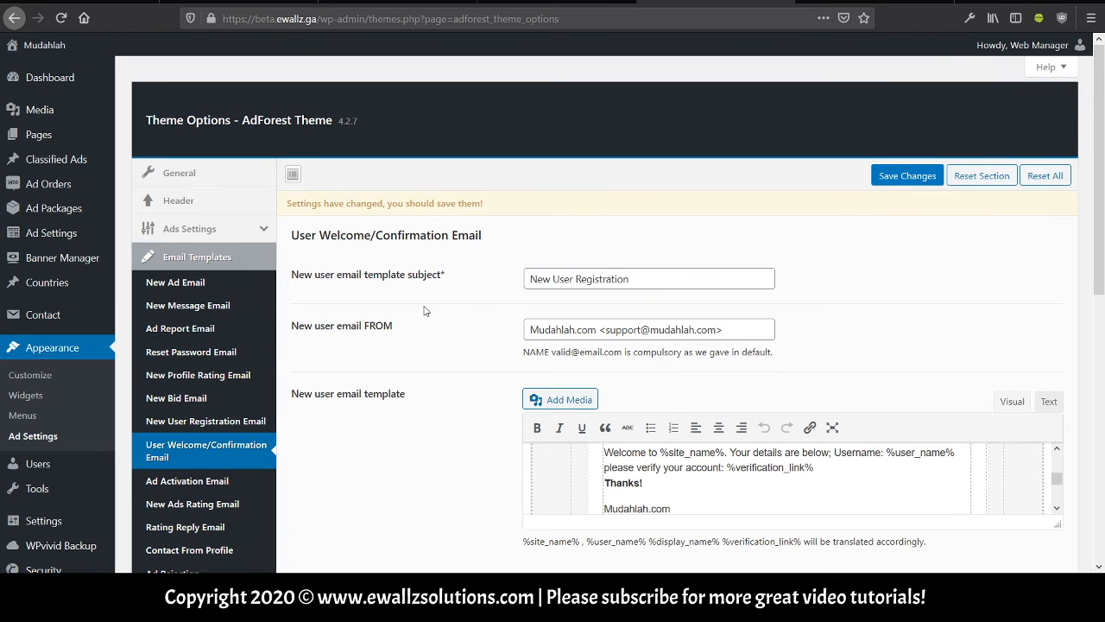
# Save the User Welcome/Confirmation email template changes, then review the rest of the section list.
pyautogui.click(898, 178)
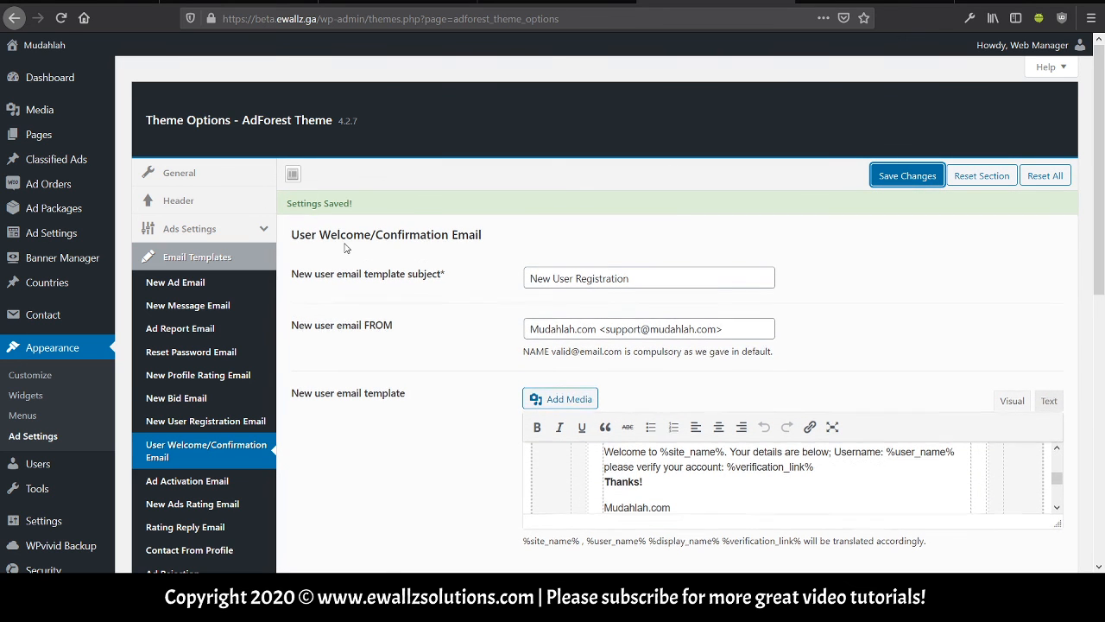
pyautogui.scroll(-3, 259, 223)
pyautogui.scroll(-5, 259, 223)
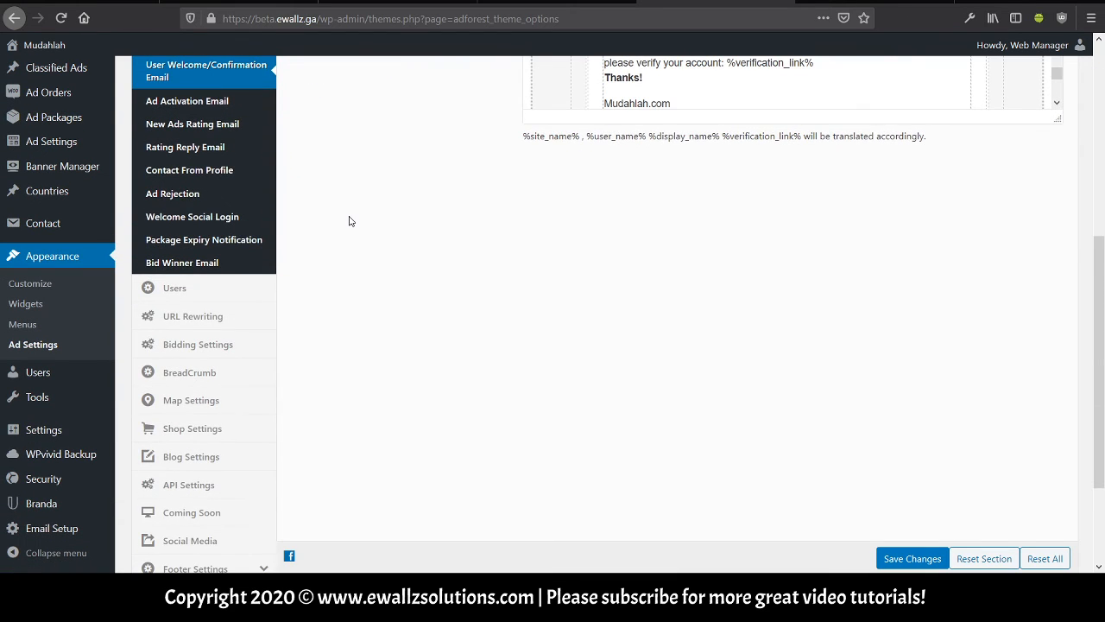
pyautogui.scroll(-2, 349, 221)
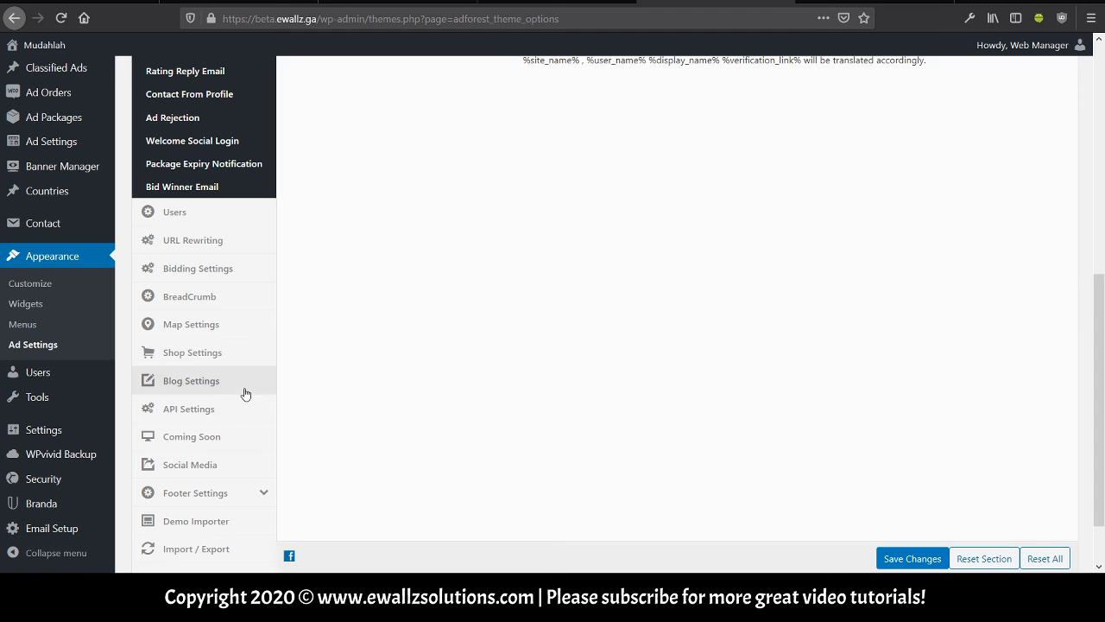
pyautogui.scroll(-2, 249, 416)
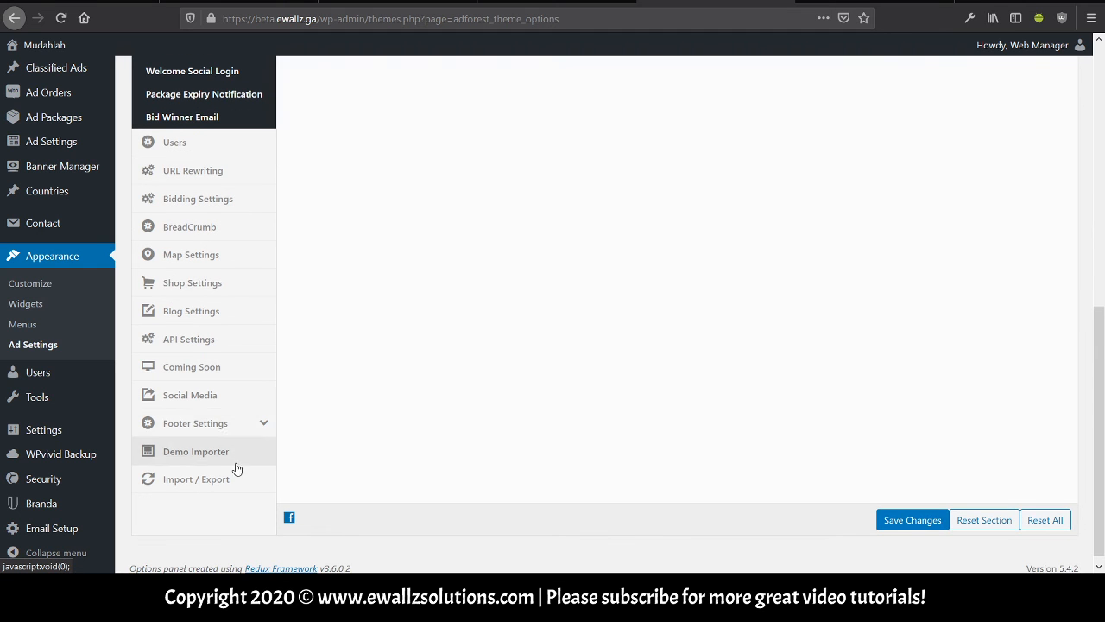
pyautogui.scroll(11, 230, 479)
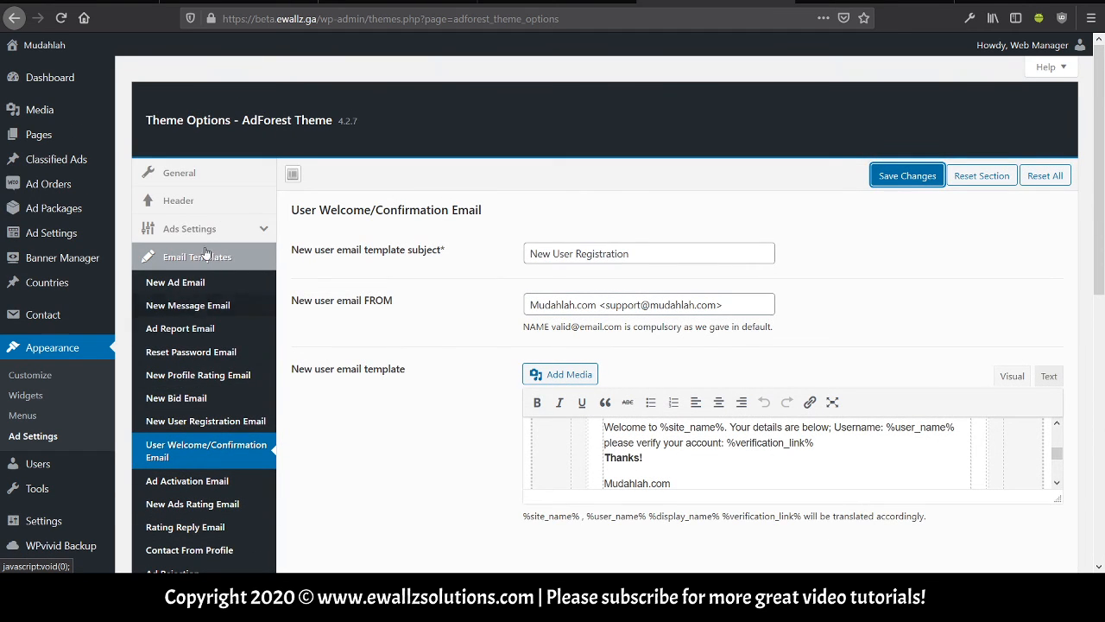
# Review the General settings, from Theme Design Modern and Theme Colors Red to the default user picture.
pyautogui.click(207, 173)
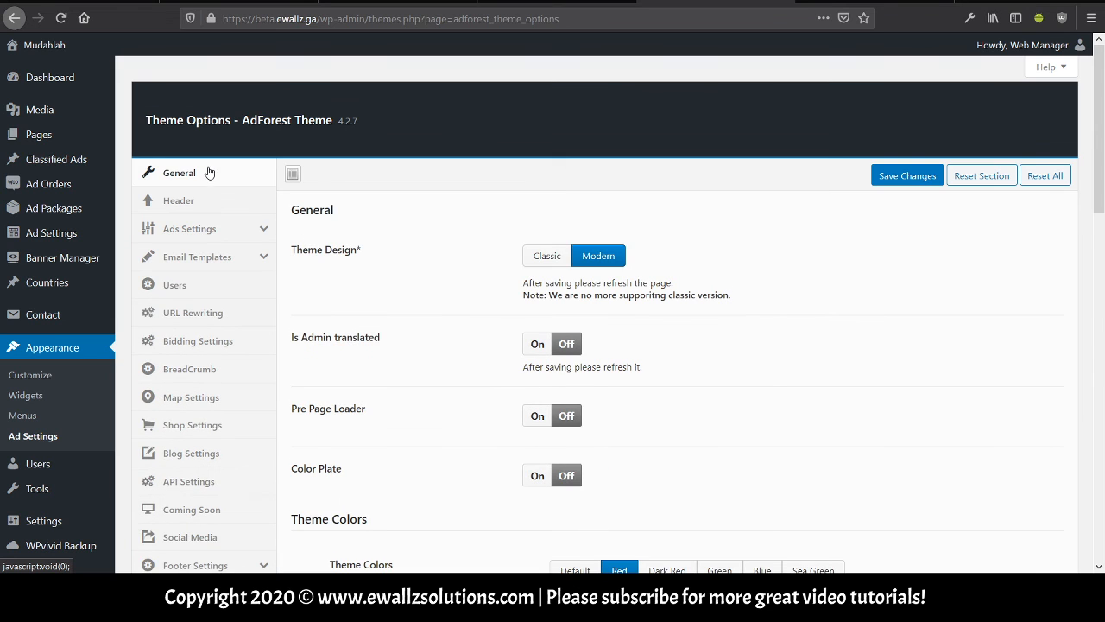
pyautogui.scroll(-3, 464, 268)
pyautogui.scroll(-6, 464, 271)
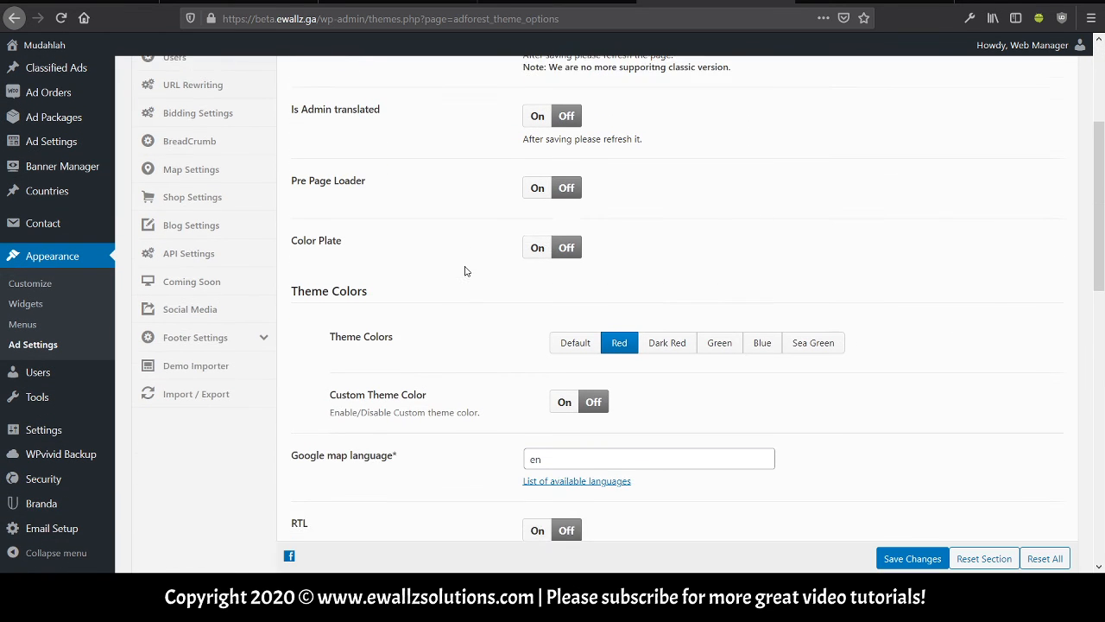
pyautogui.scroll(-5, 465, 271)
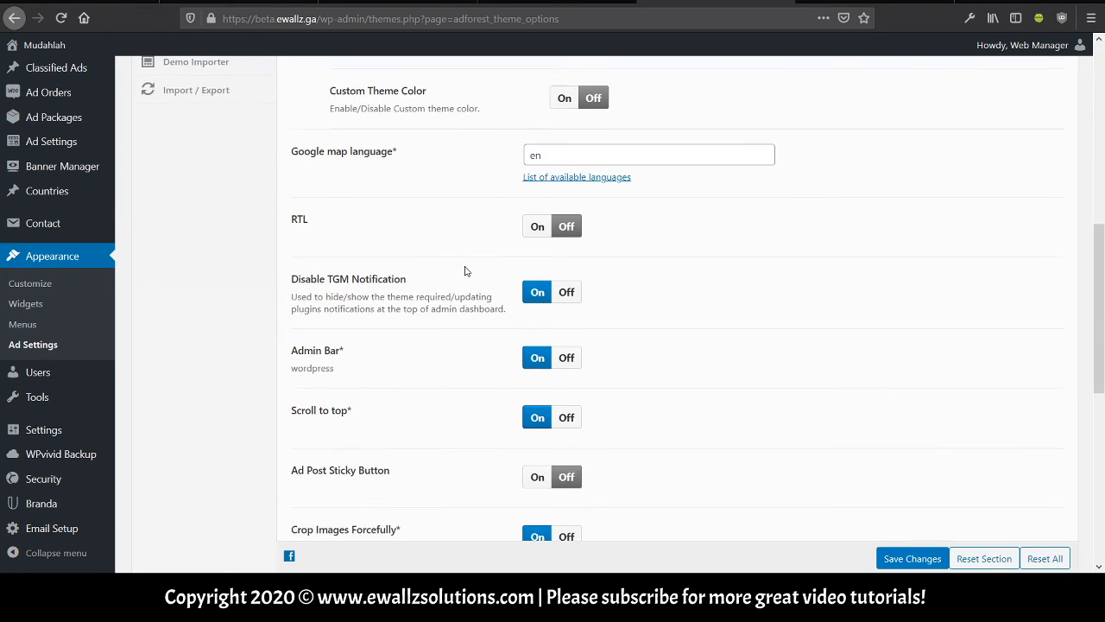
pyautogui.scroll(-5, 464, 271)
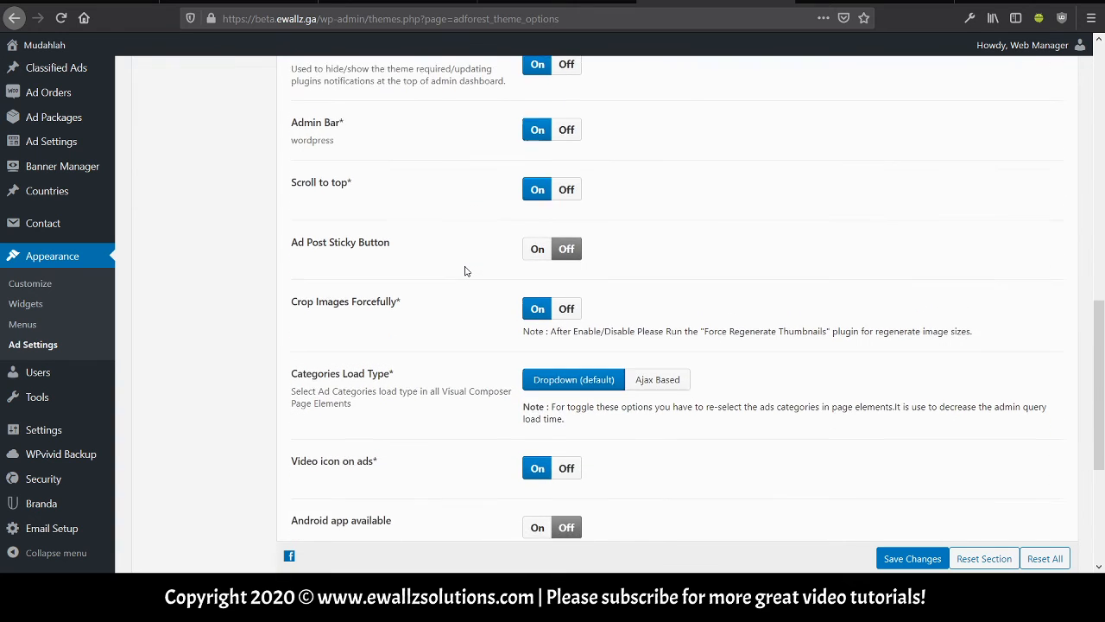
pyautogui.scroll(-3, 465, 271)
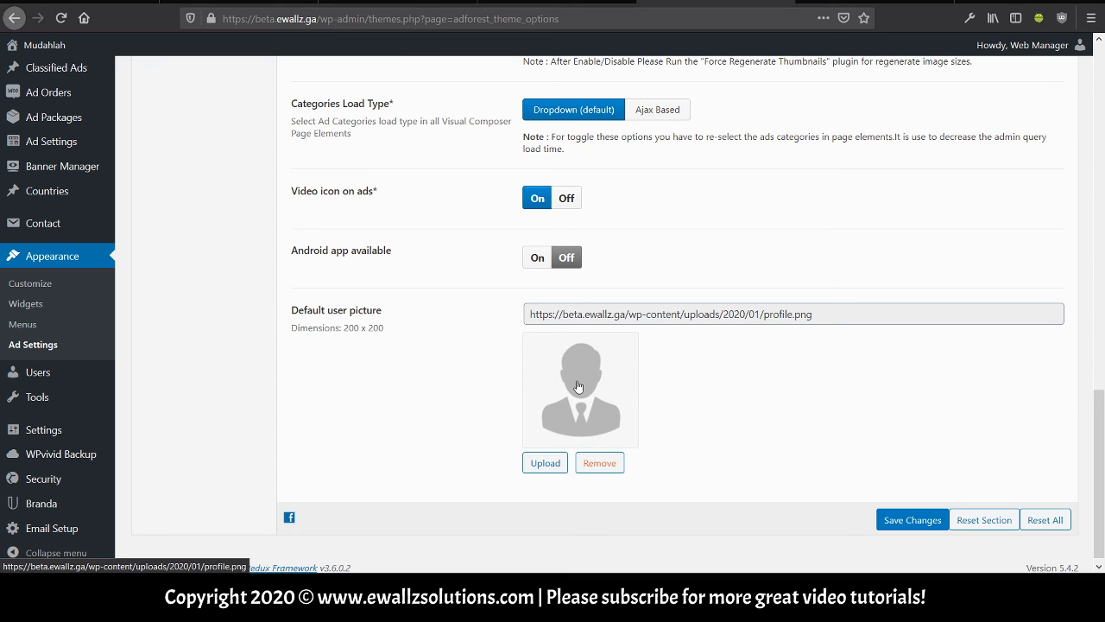
pyautogui.scroll(2, 494, 383)
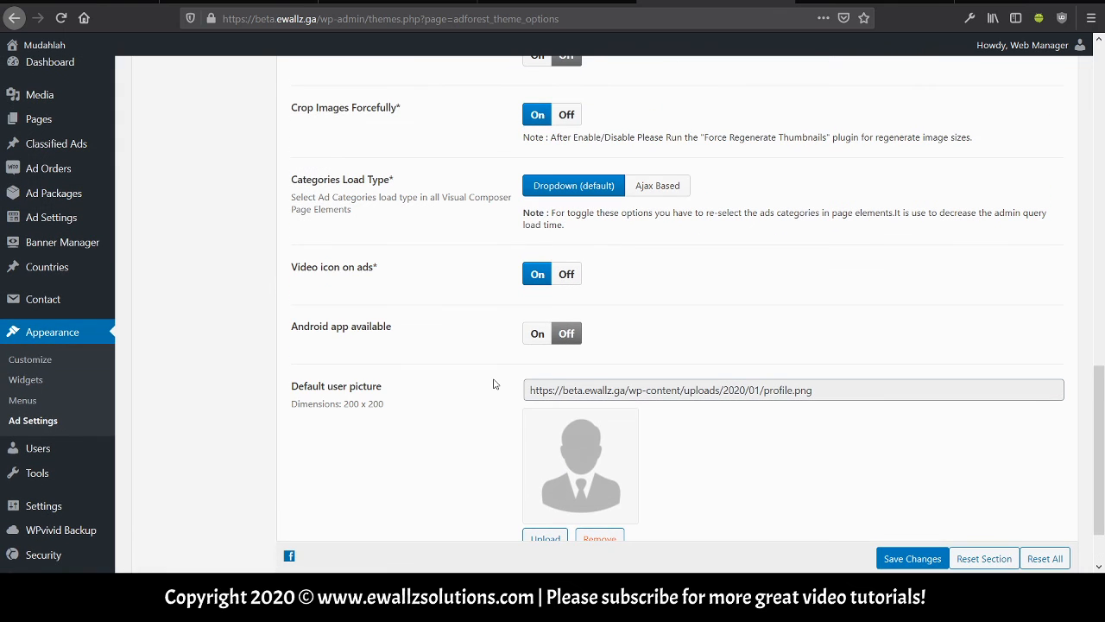
pyautogui.scroll(10, 495, 383)
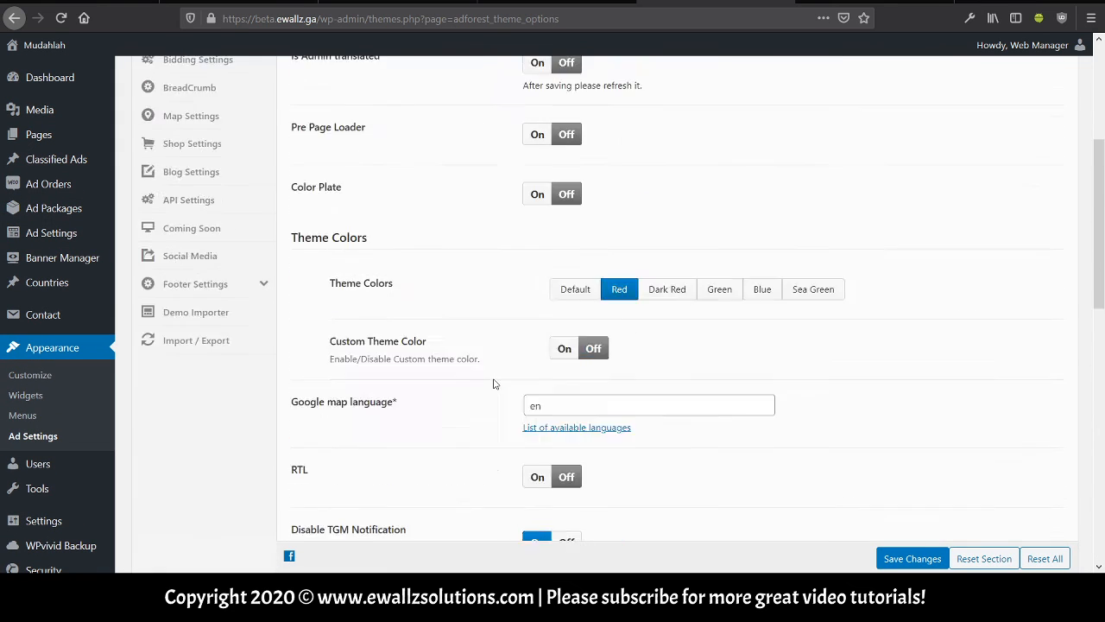
pyautogui.scroll(3, 495, 384)
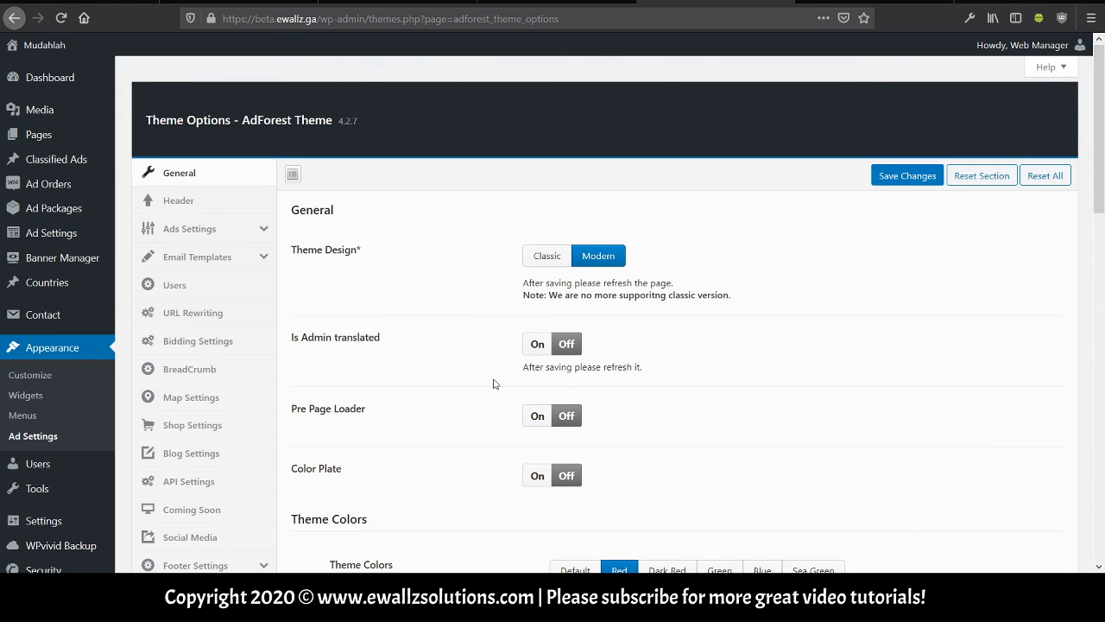
# Review the Header settings: Header Style White, Top Bar On, Disable Menu Off, down to custom CSS.
pyautogui.click(256, 199)
pyautogui.scroll(-7, 416, 294)
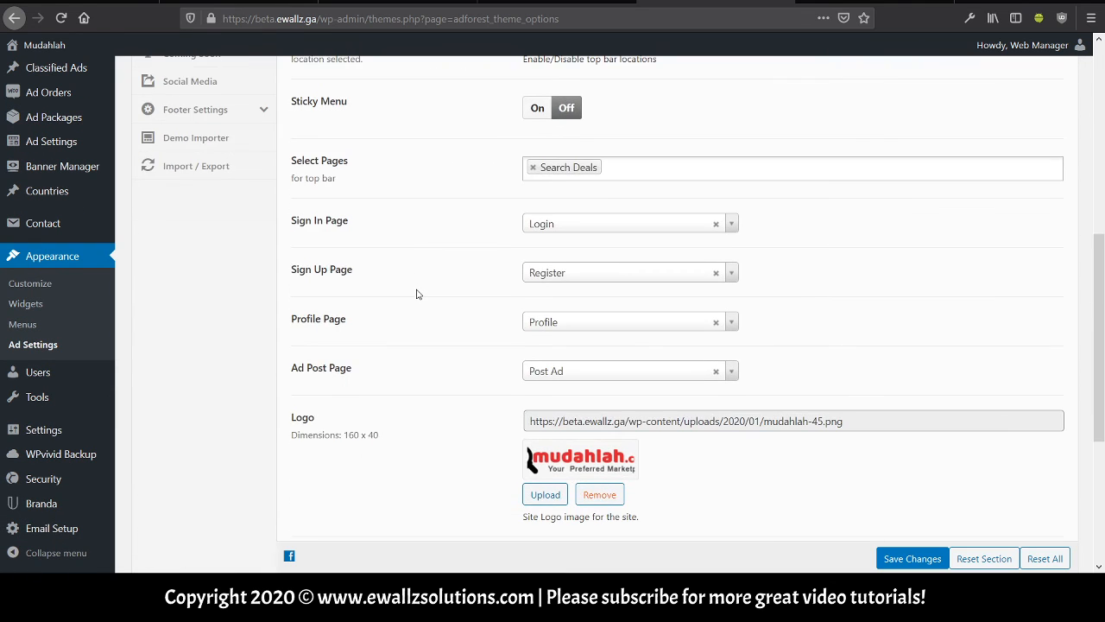
pyautogui.scroll(-2, 416, 293)
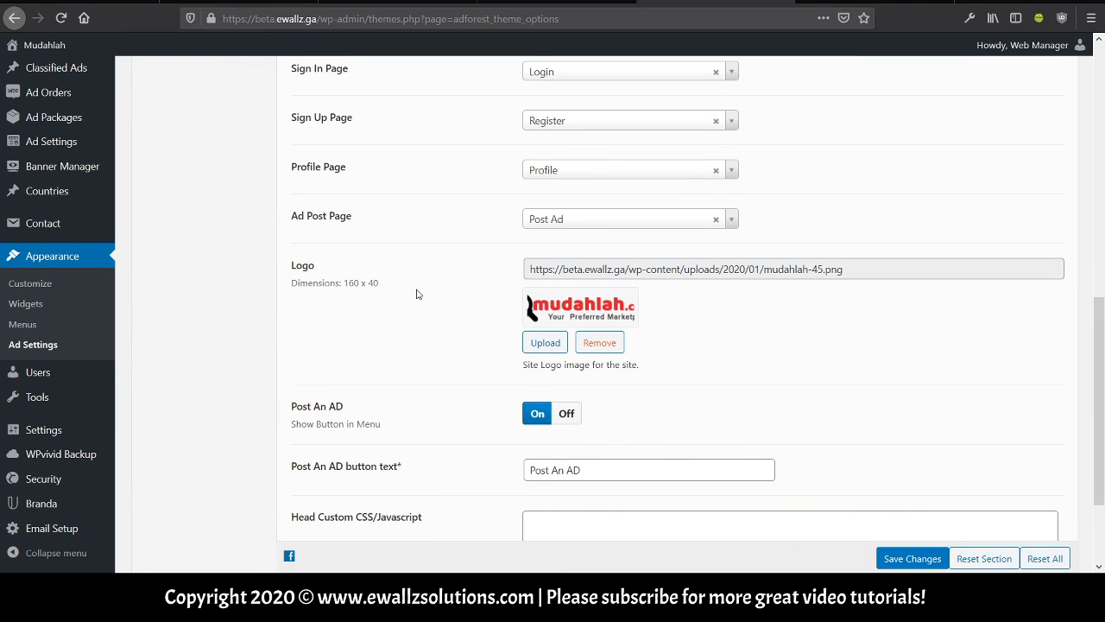
pyautogui.scroll(-2, 416, 295)
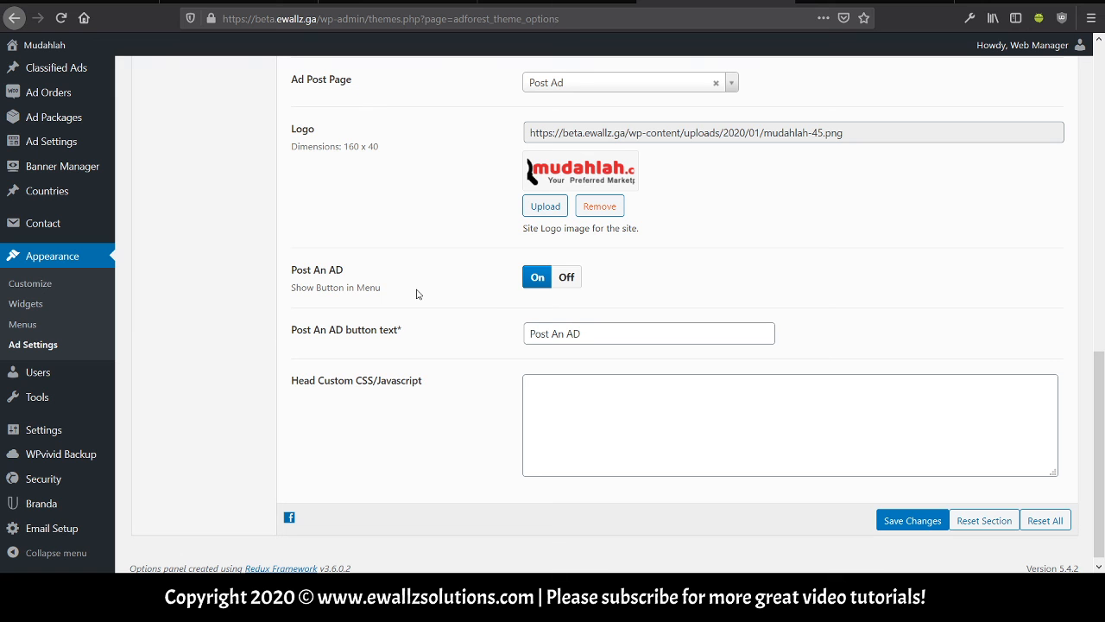
pyautogui.scroll(12, 417, 294)
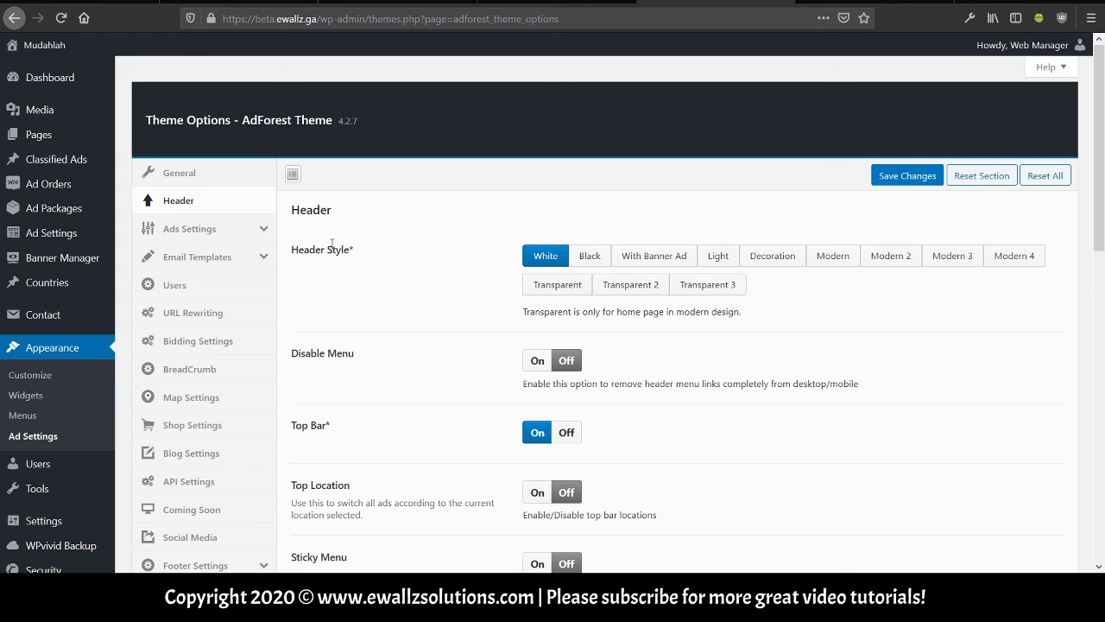
# Show the Ads General Settings page, with Allowed all countries Off and Communications Mode Both.
pyautogui.click(263, 228)
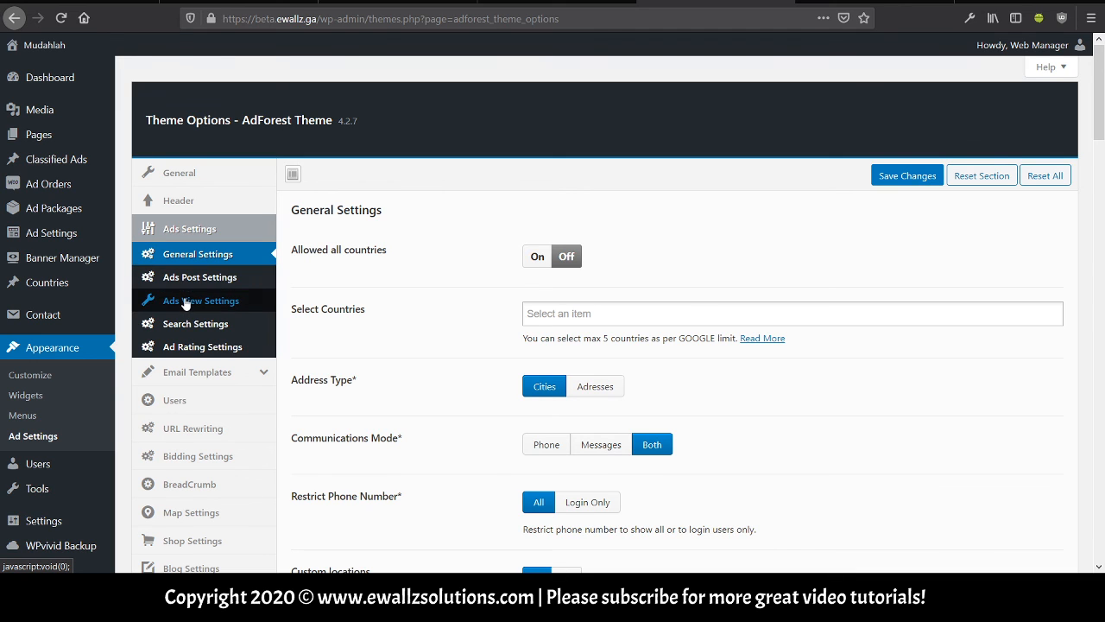
pyautogui.scroll(-3, 301, 282)
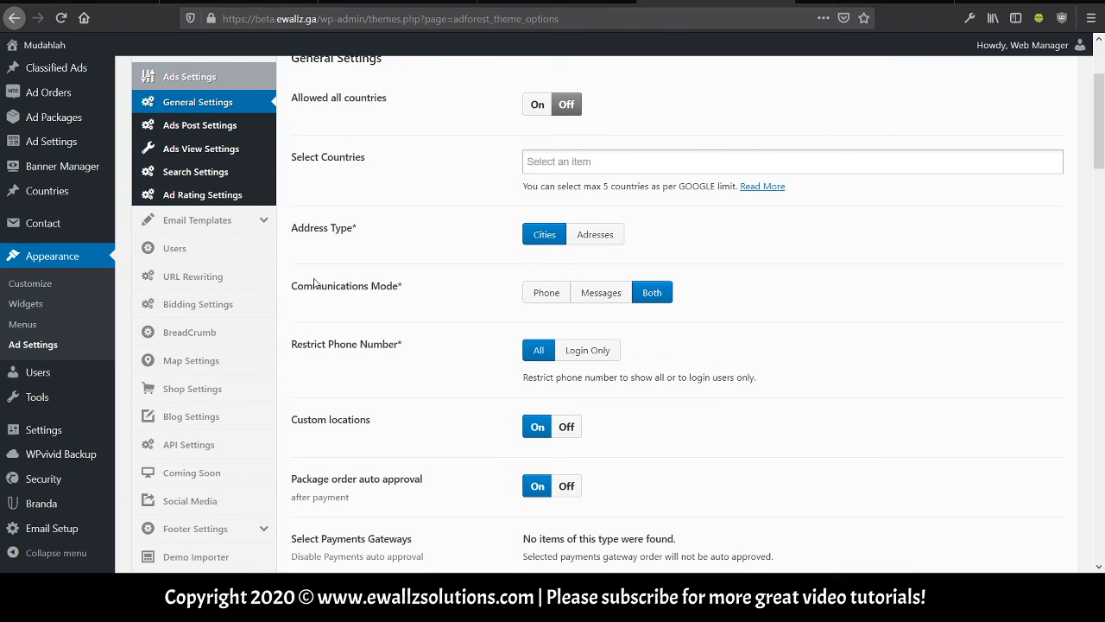
pyautogui.scroll(3, 315, 283)
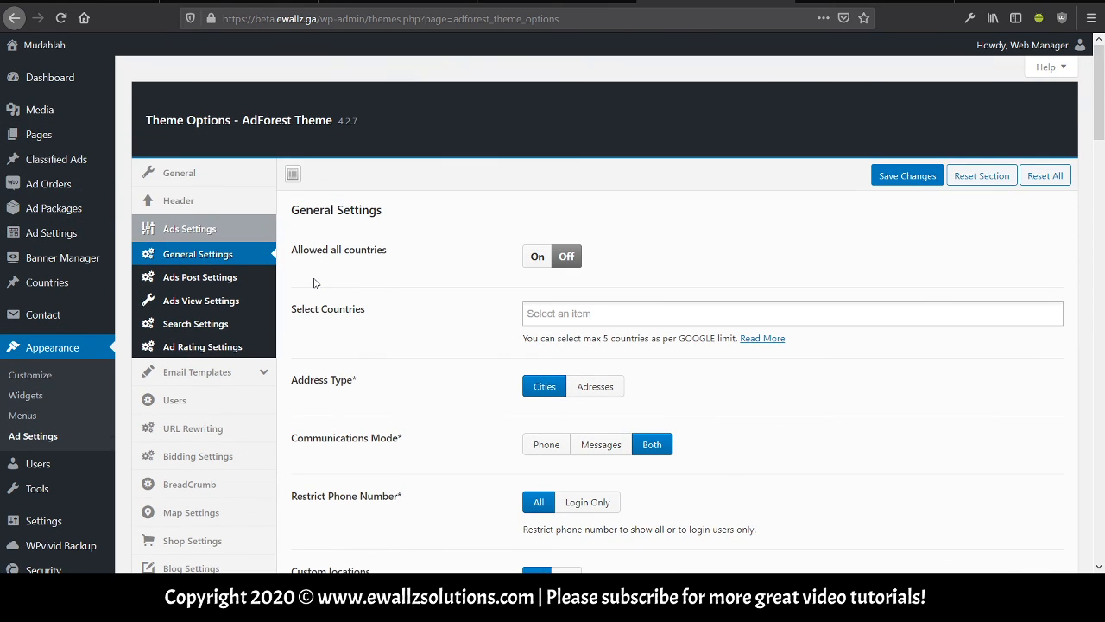